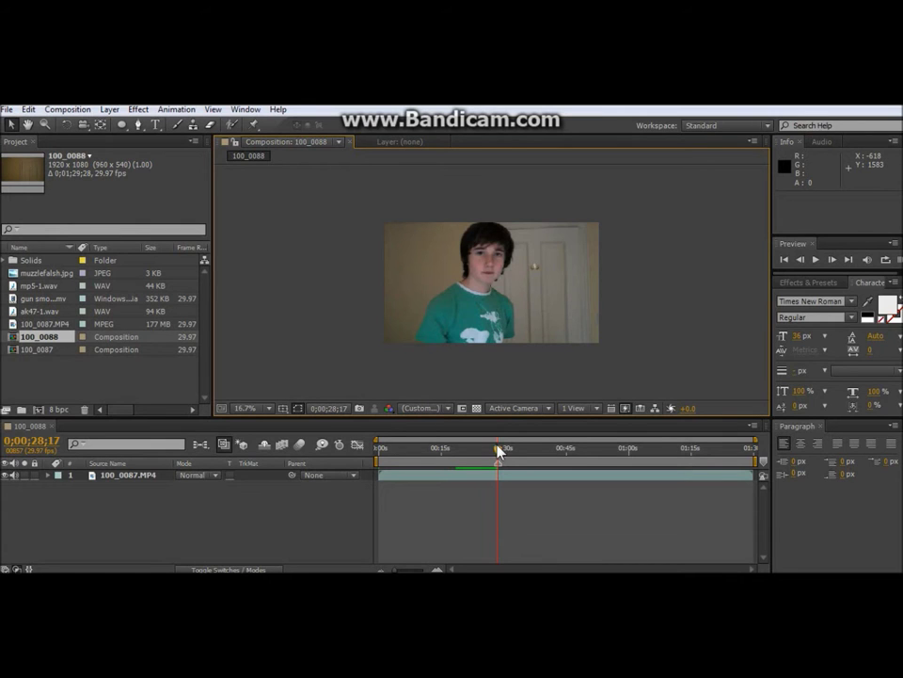
- Preview the clip from about 20 seconds in to locate the gunshot
{"action": "left_click_drag", "start_coordinate": [498, 449], "coordinate": [464, 454]}
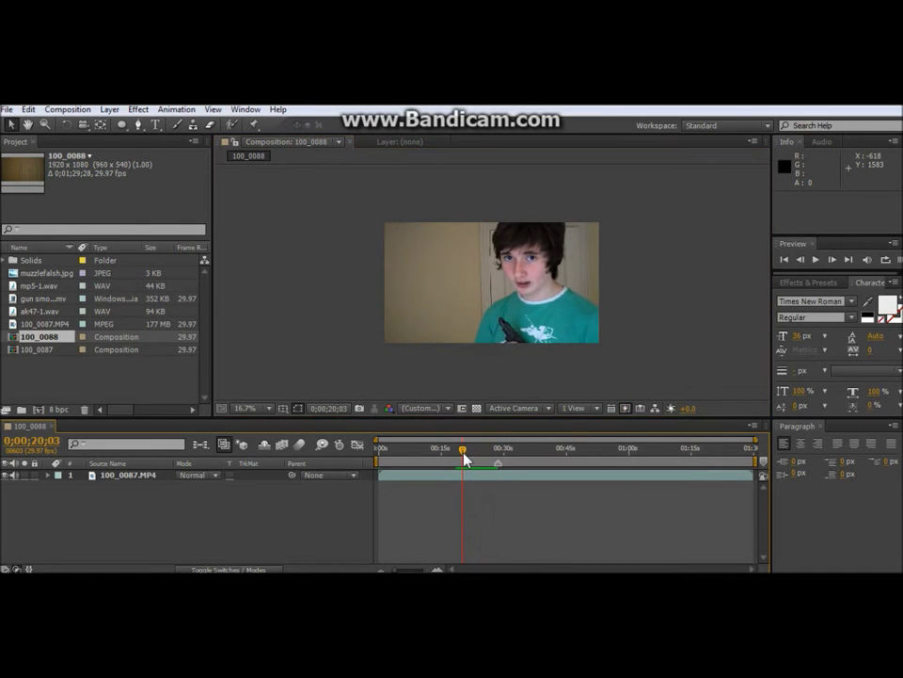
{"action": "key", "text": "space"}
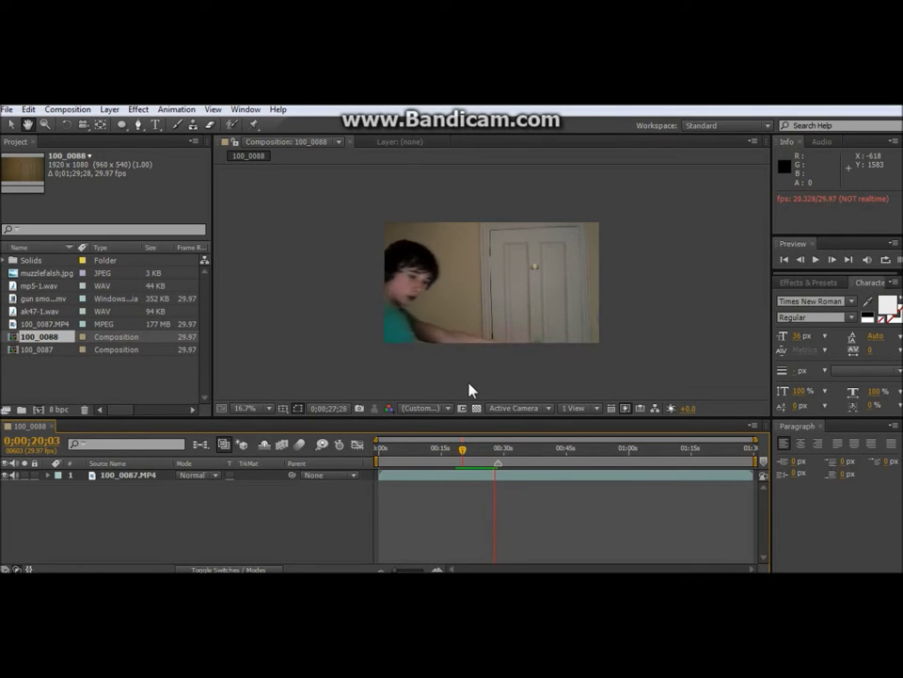
{"action": "left_click", "coordinate": [517, 449]}
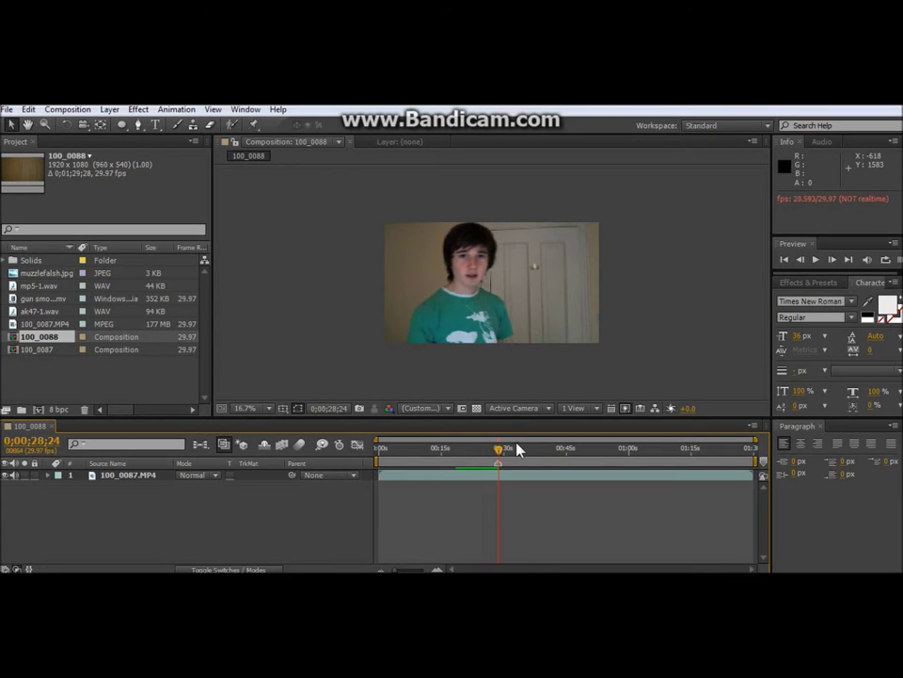
- Settle on the firing frame at 0;00;23;04 and drag in the muzzle flash image
{"action": "left_click_drag", "start_coordinate": [500, 454], "coordinate": [473, 451]}
{"action": "key", "text": "space"}
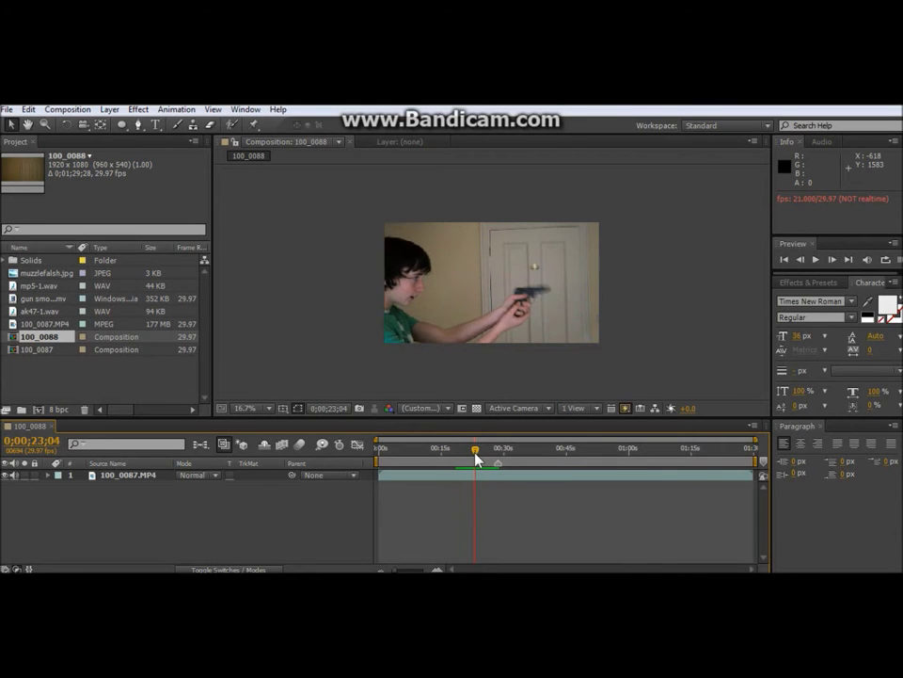
{"action": "left_click", "coordinate": [476, 451]}
{"action": "left_click_drag", "start_coordinate": [25, 274], "coordinate": [446, 466]}
- Add muzzlefalsh.jpg as a layer above the clip and zoom the timeline around the shot
{"action": "left_click_drag", "start_coordinate": [316, 475], "coordinate": [456, 473]}
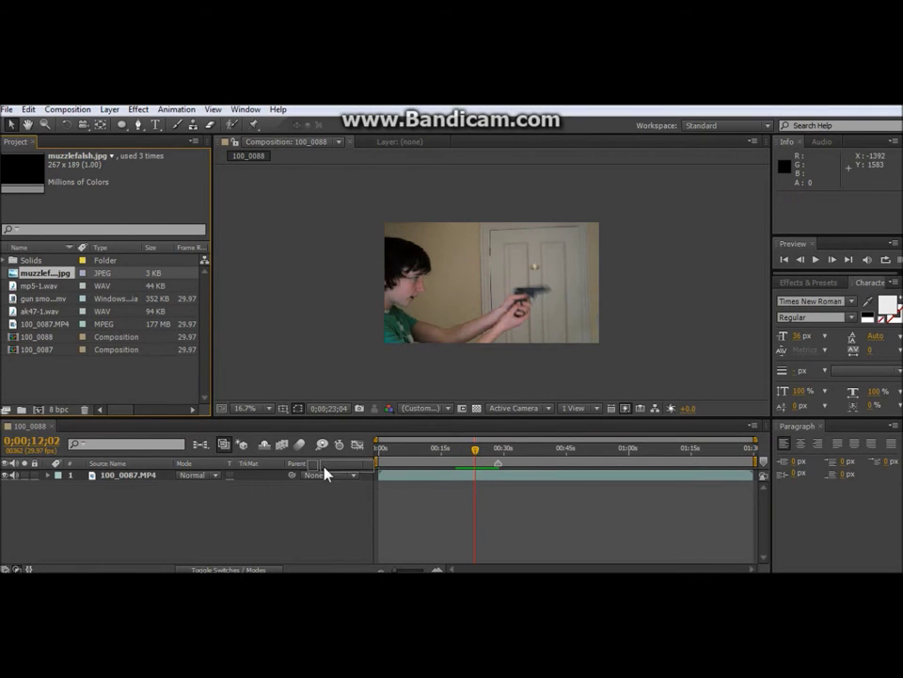
{"action": "left_click_drag", "start_coordinate": [325, 473], "coordinate": [325, 477]}
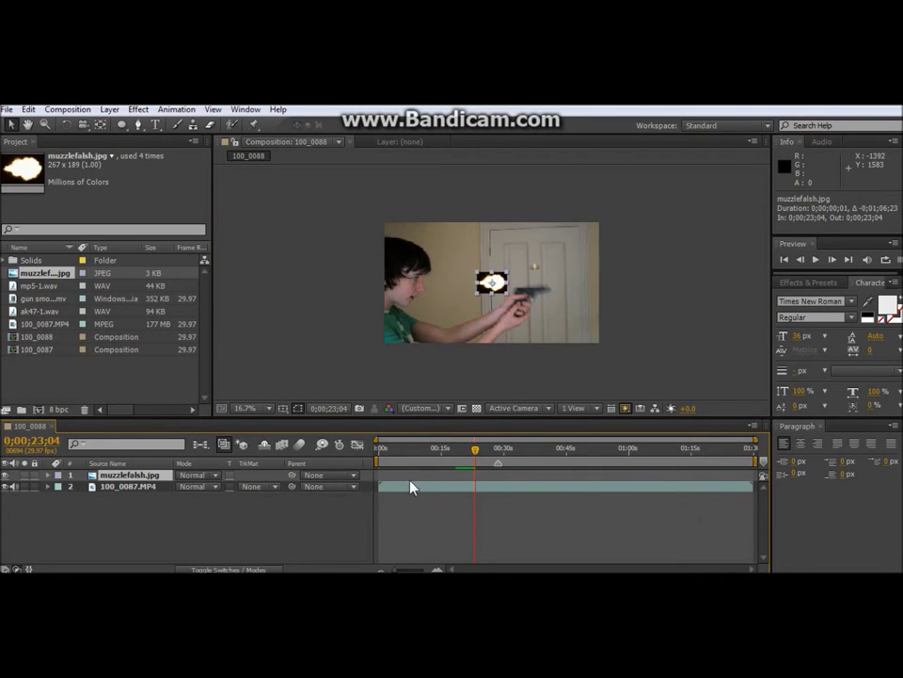
{"action": "key", "text": "equal"}
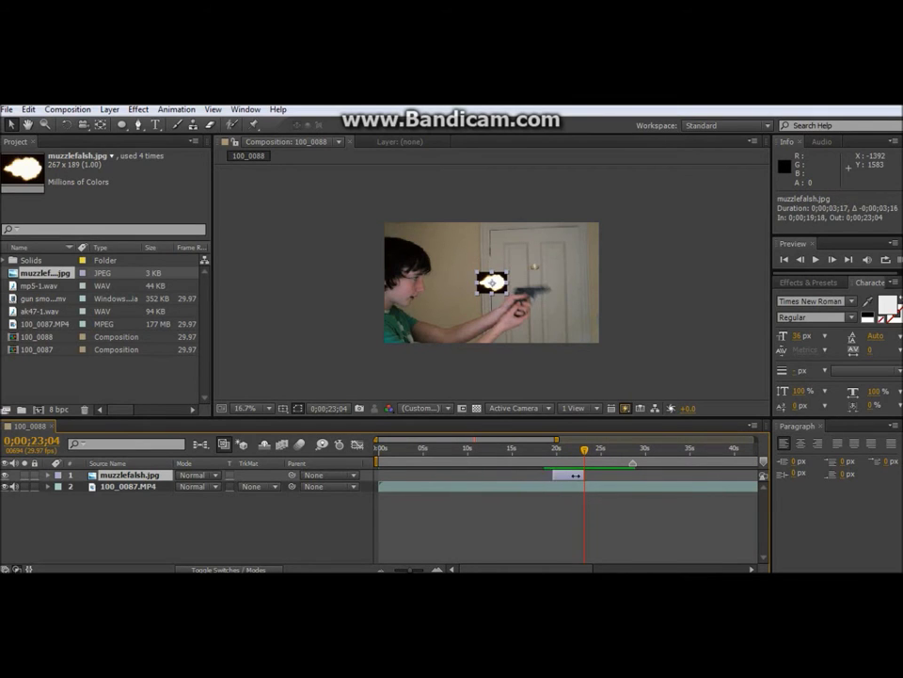
{"action": "left_click_drag", "start_coordinate": [377, 439], "coordinate": [395, 439]}
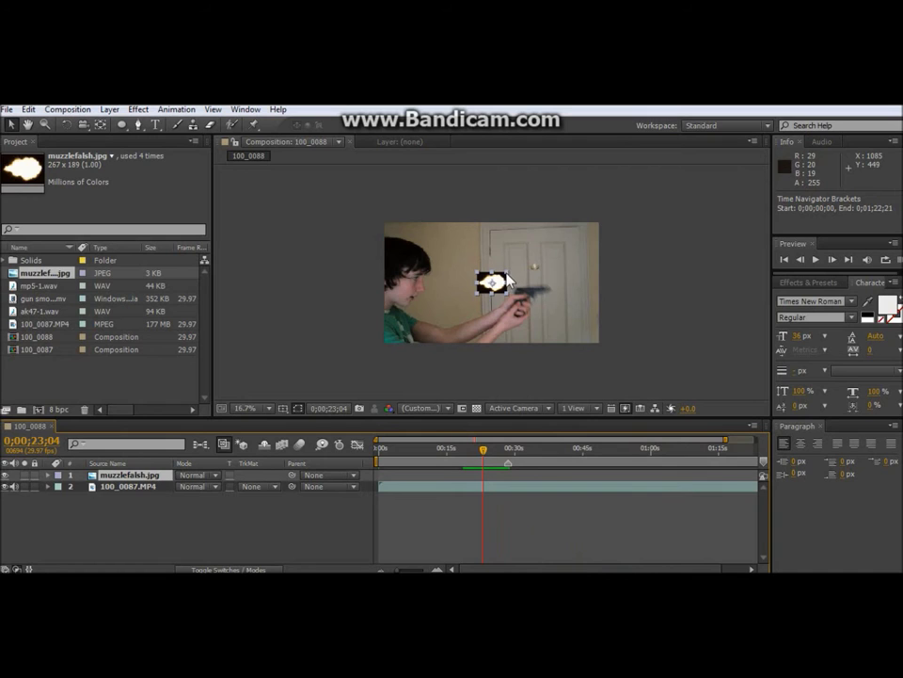
- Shrink the muzzle flash to about three quarters size, rotate it, and place it on the barrel
{"action": "left_click_drag", "start_coordinate": [509, 280], "coordinate": [479, 284]}
{"action": "key", "text": "w"}
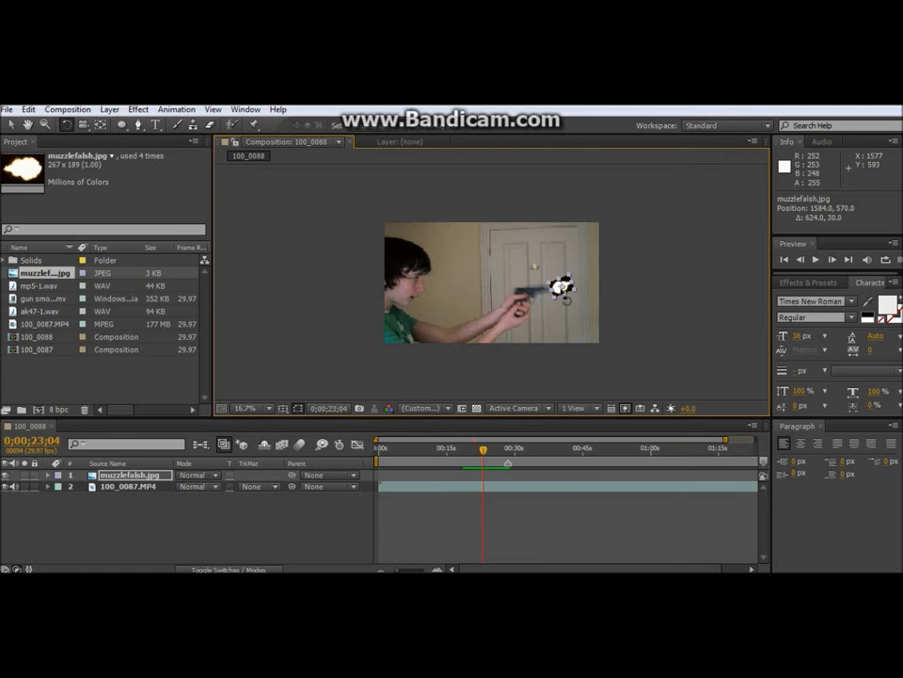
{"action": "key", "text": "v"}
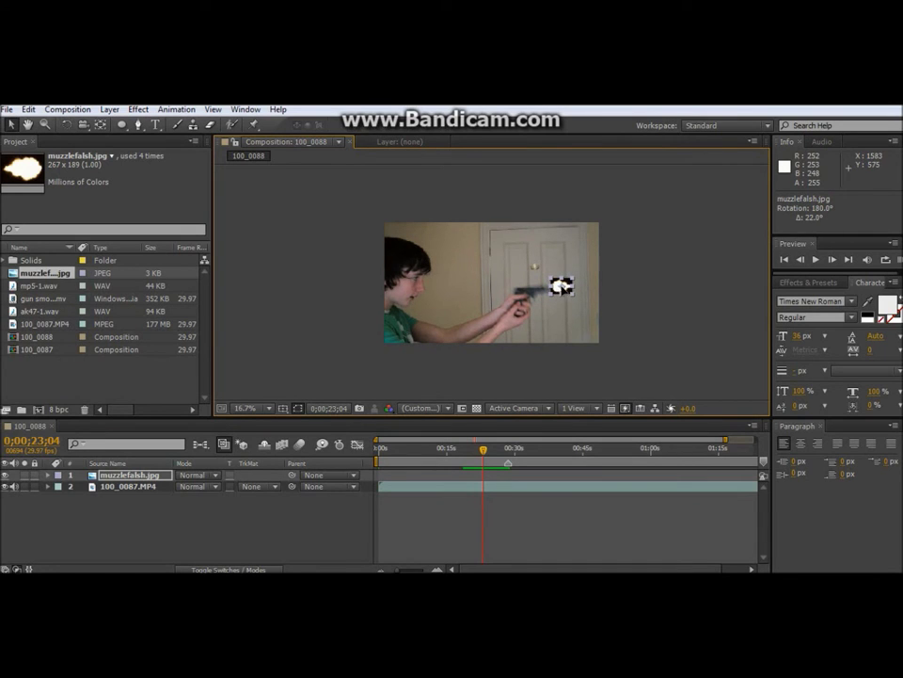
{"action": "left_click_drag", "start_coordinate": [558, 289], "coordinate": [555, 293]}
- Return to just before the shot and set the flash layer's mode to Screen
{"action": "left_click_drag", "start_coordinate": [483, 456], "coordinate": [465, 456]}
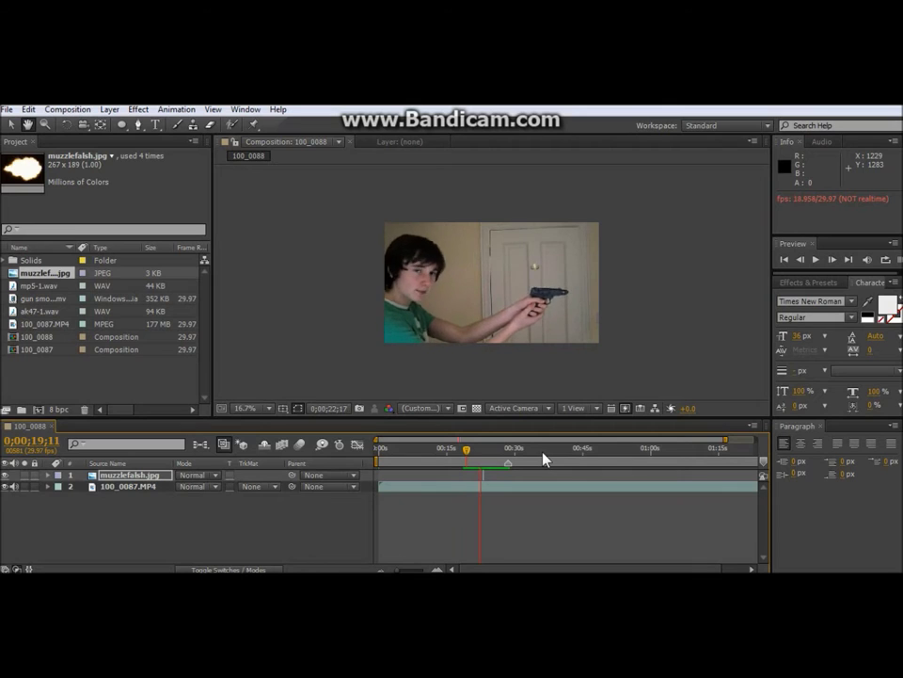
{"action": "left_click", "coordinate": [483, 449]}
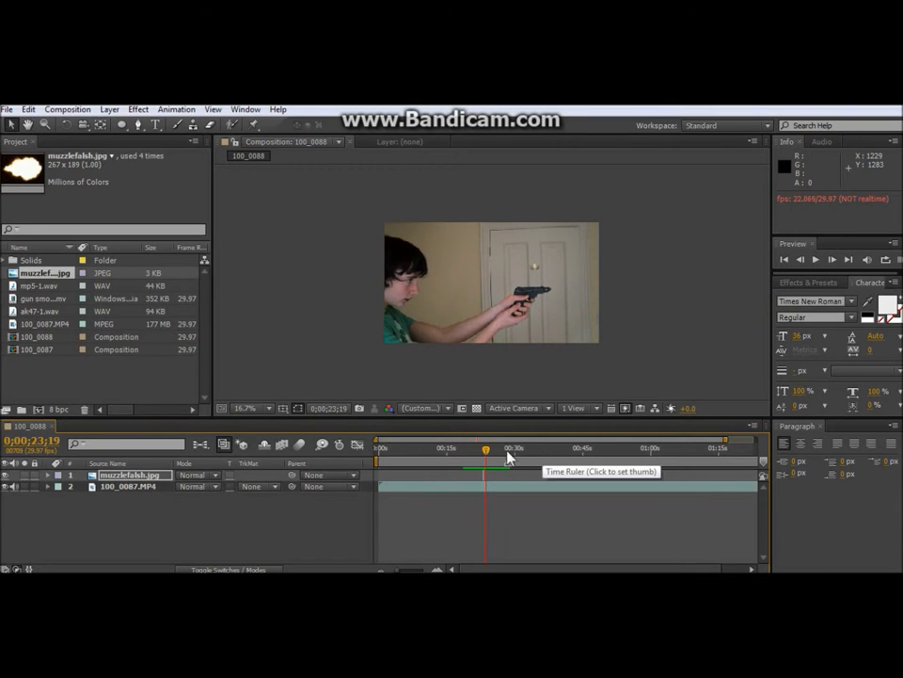
{"action": "left_click", "coordinate": [481, 450]}
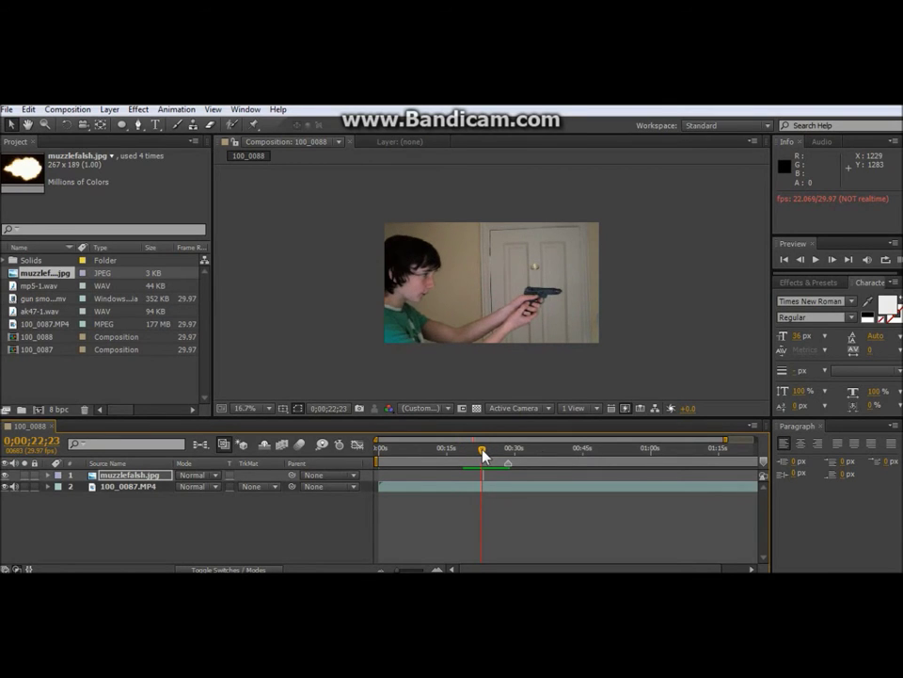
{"action": "left_click", "coordinate": [204, 475]}
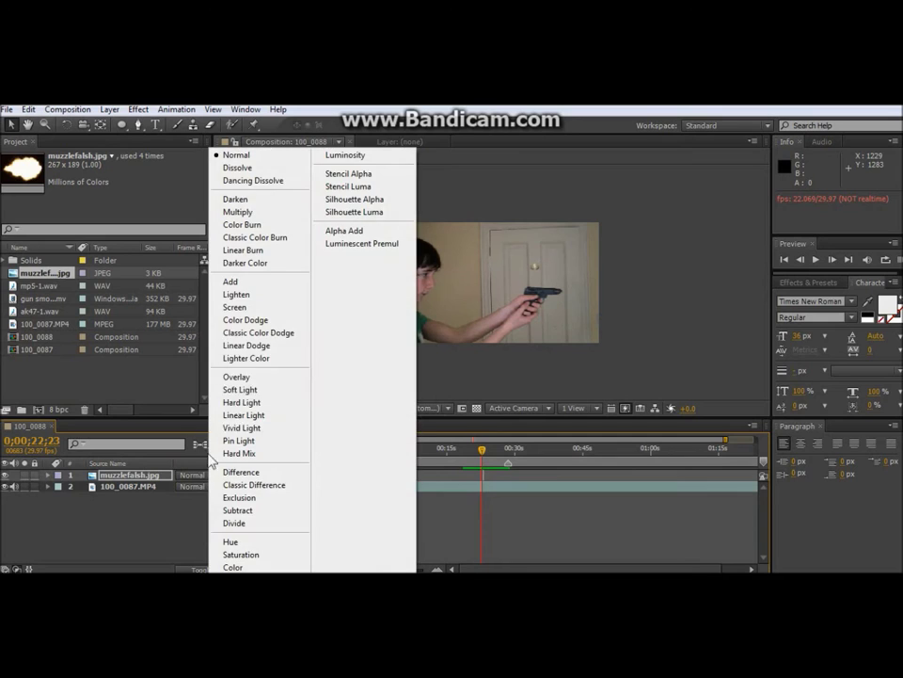
{"action": "left_click", "coordinate": [237, 307]}
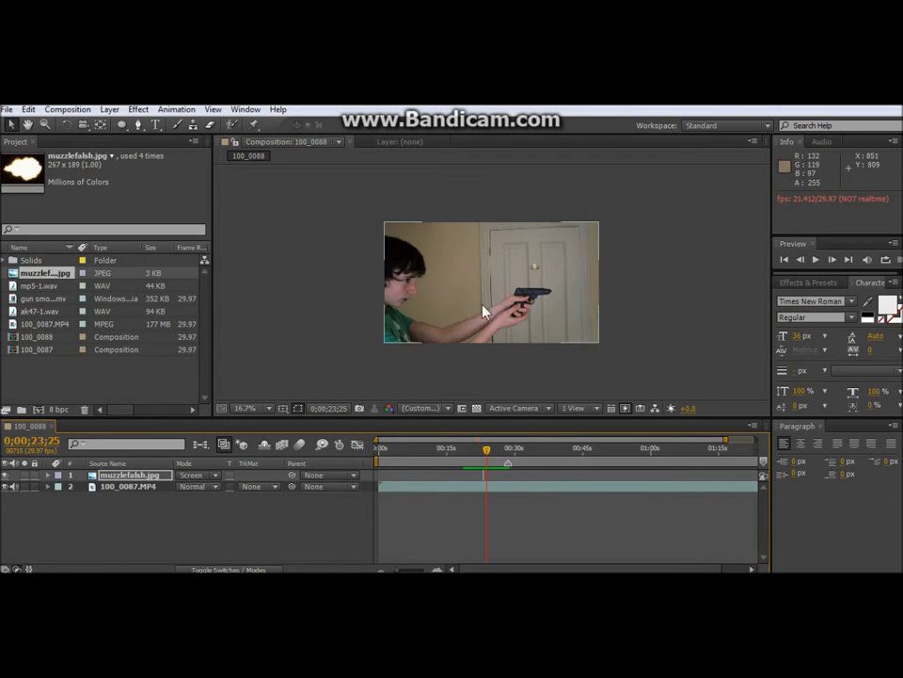
{"action": "scroll", "coordinate": [485, 310], "scroll_direction": "up", "scroll_amount": 2}
{"action": "left_click", "coordinate": [484, 450]}
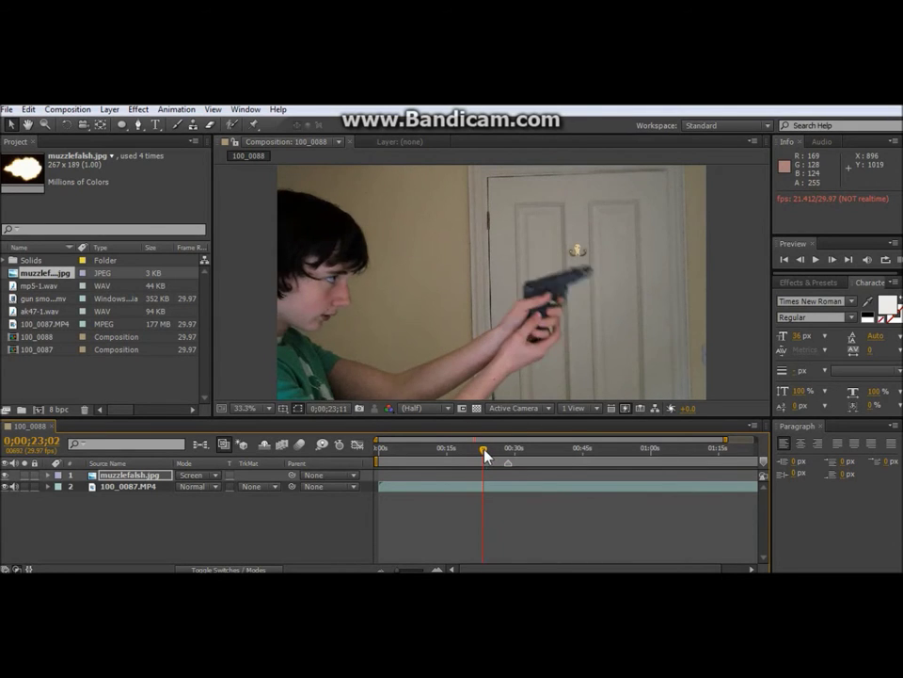
{"action": "left_click_drag", "start_coordinate": [485, 455], "coordinate": [477, 453]}
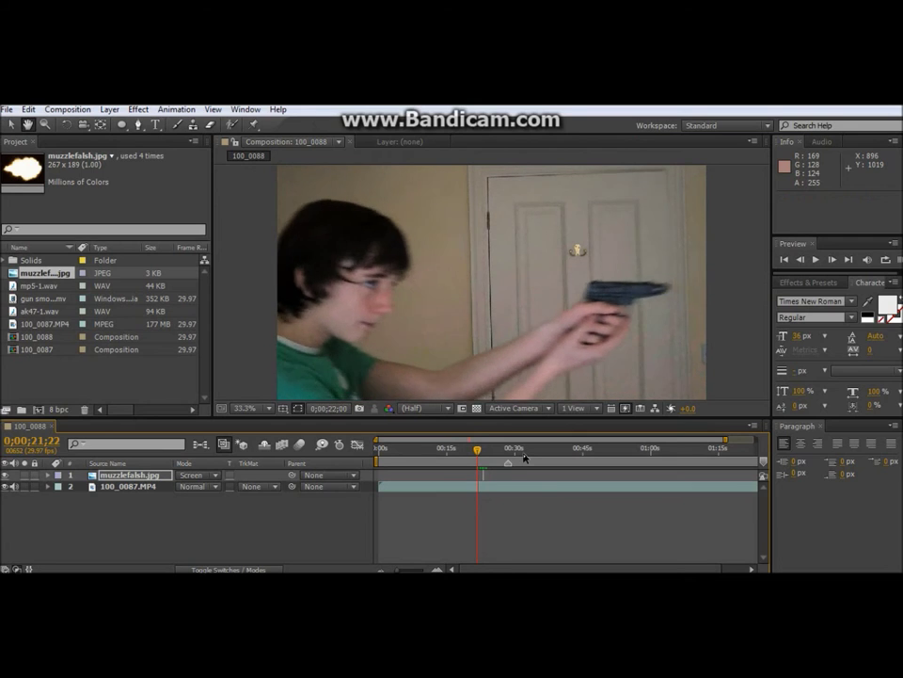
{"action": "key", "text": "space"}
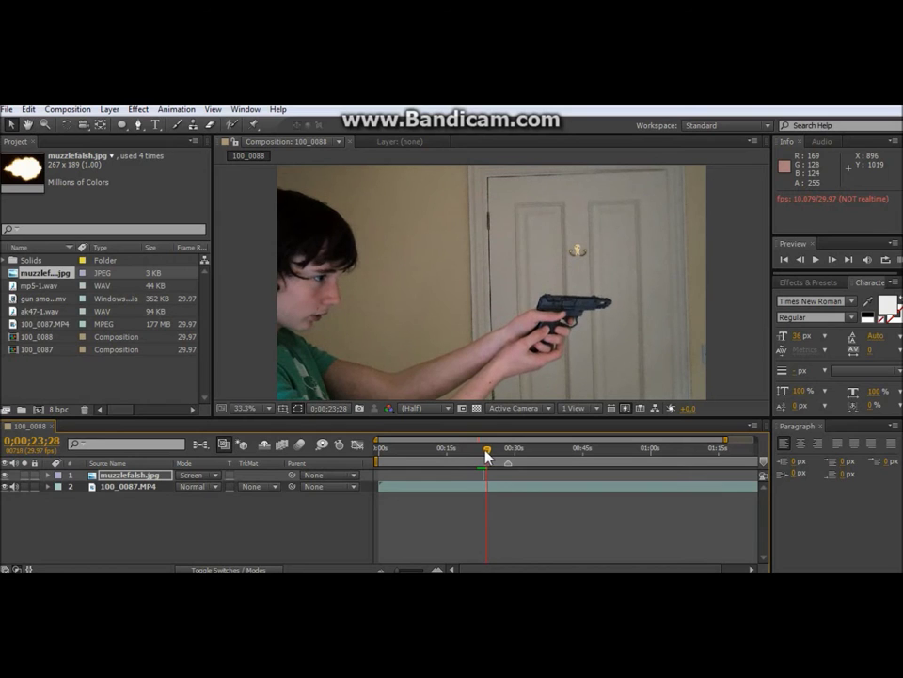
{"action": "left_click_drag", "start_coordinate": [485, 456], "coordinate": [480, 456]}
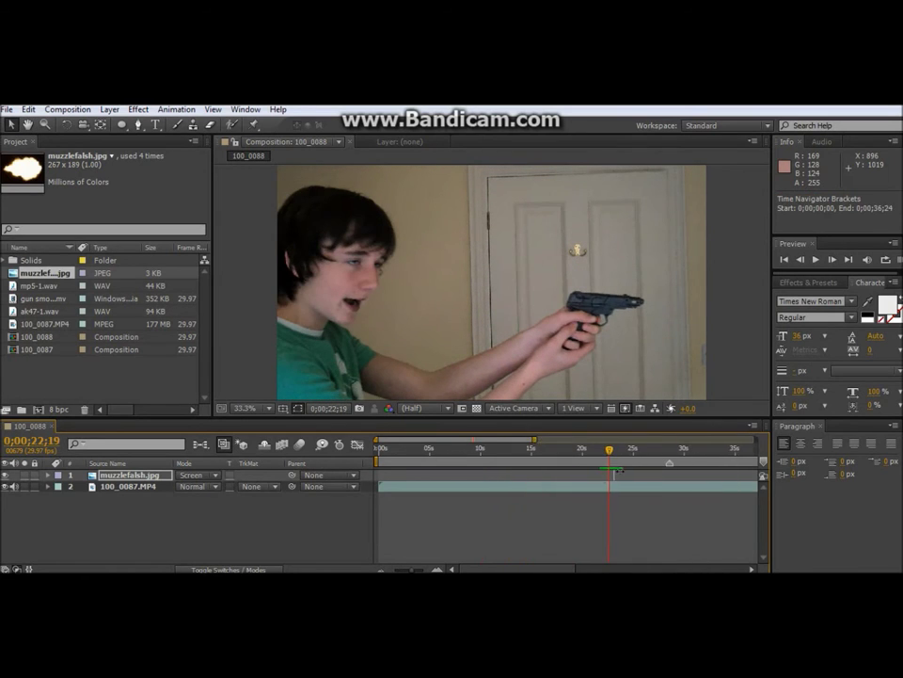
{"action": "left_click_drag", "start_coordinate": [611, 457], "coordinate": [613, 457]}
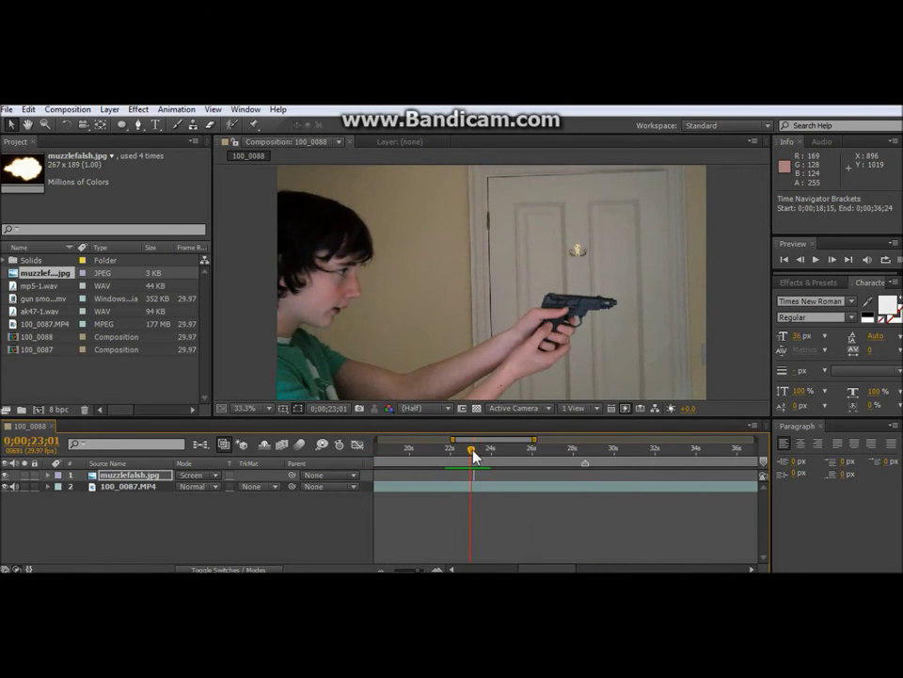
{"action": "left_click_drag", "start_coordinate": [473, 455], "coordinate": [475, 457]}
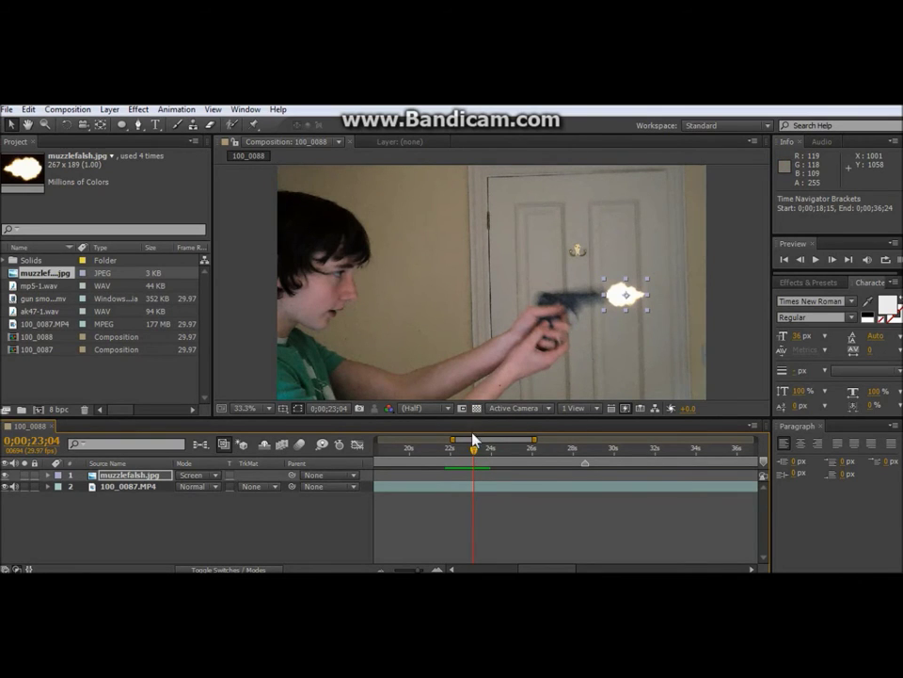
{"action": "left_click_drag", "start_coordinate": [475, 449], "coordinate": [490, 454]}
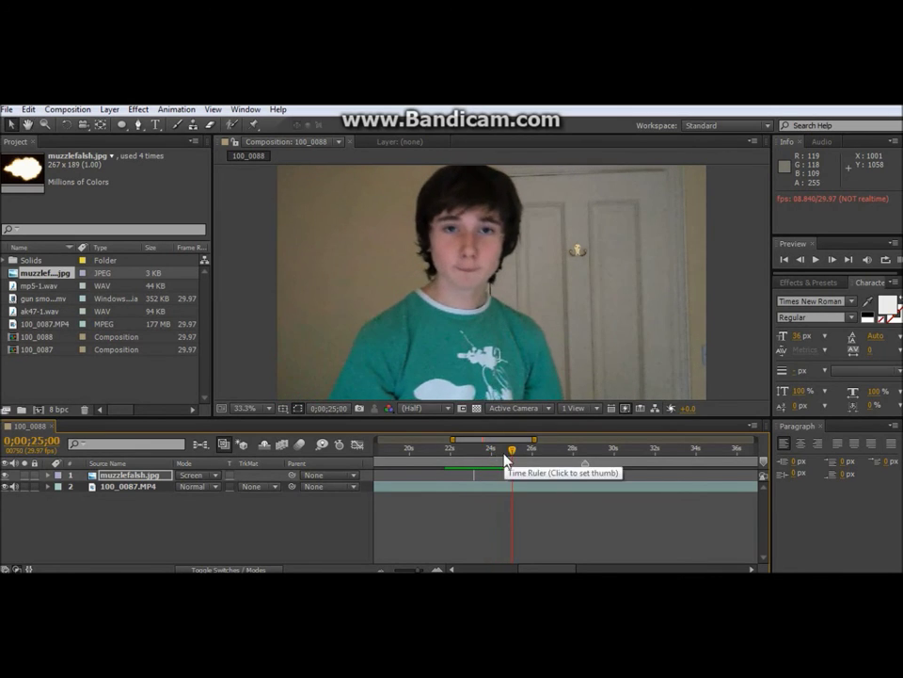
{"action": "left_click", "coordinate": [492, 452]}
{"action": "left_click_drag", "start_coordinate": [491, 452], "coordinate": [473, 455]}
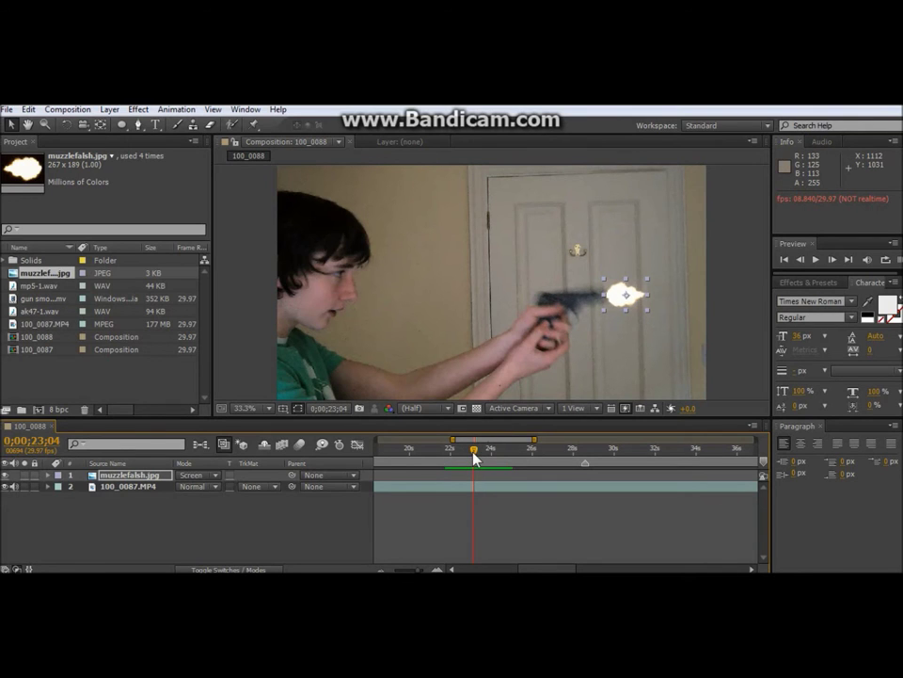
{"action": "left_click_drag", "start_coordinate": [474, 456], "coordinate": [508, 464]}
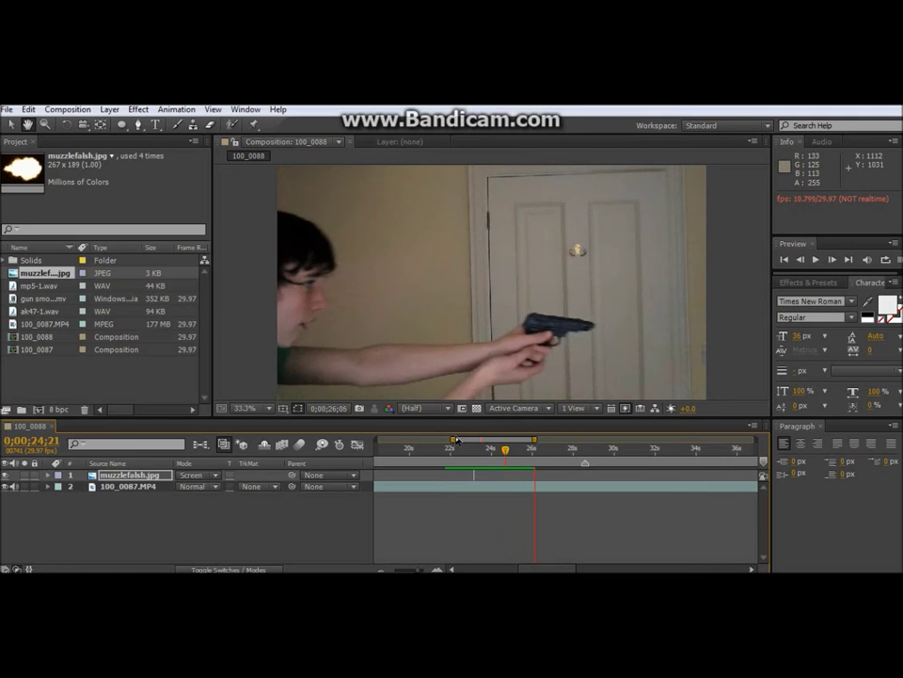
{"action": "left_click", "coordinate": [543, 450]}
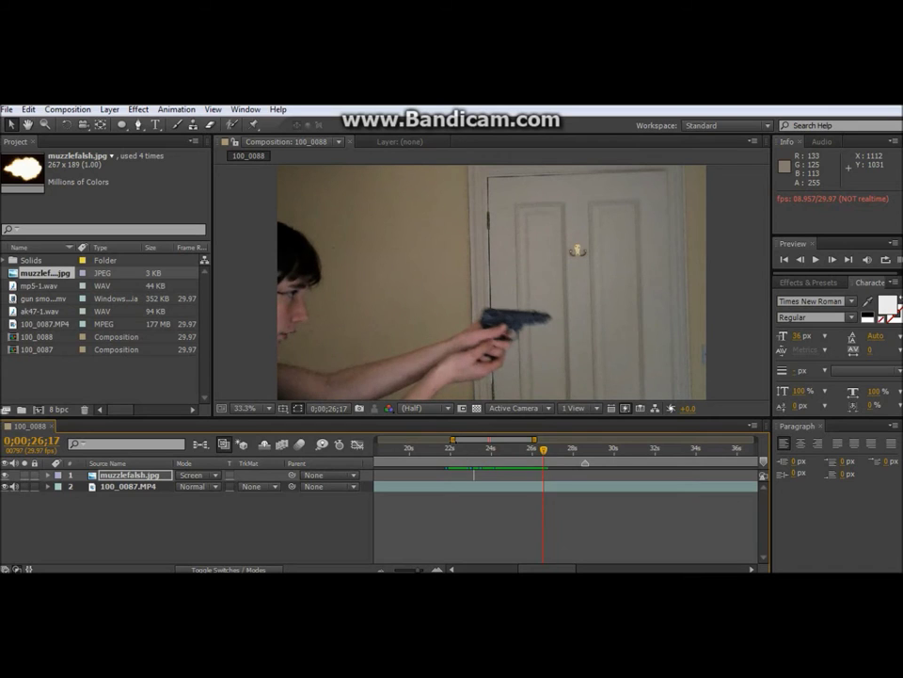
{"action": "left_click_drag", "start_coordinate": [453, 439], "coordinate": [376, 440]}
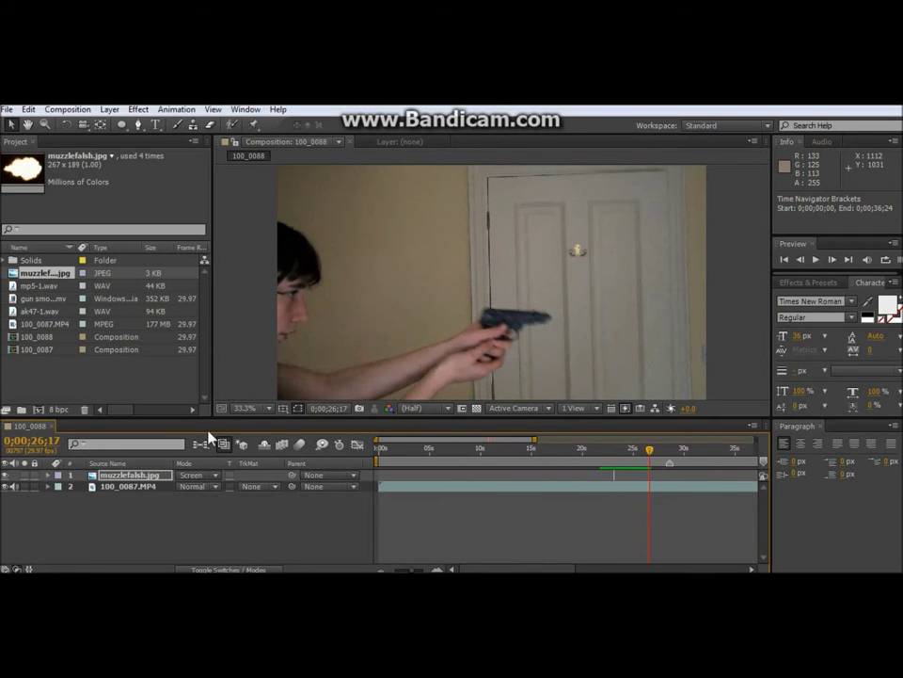
- Add a second muzzlefalsh.jpg layer at about 26 seconds and zoom the timeline tightly around it
{"action": "left_click_drag", "start_coordinate": [38, 270], "coordinate": [202, 476]}
{"action": "left_click_drag", "start_coordinate": [376, 475], "coordinate": [646, 479]}
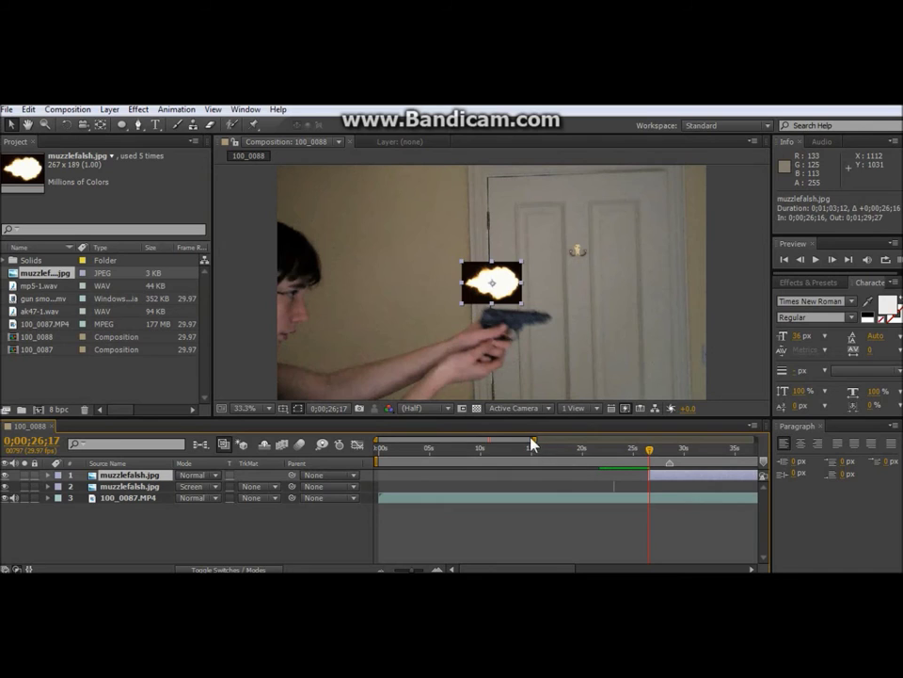
{"action": "left_click_drag", "start_coordinate": [532, 444], "coordinate": [491, 479]}
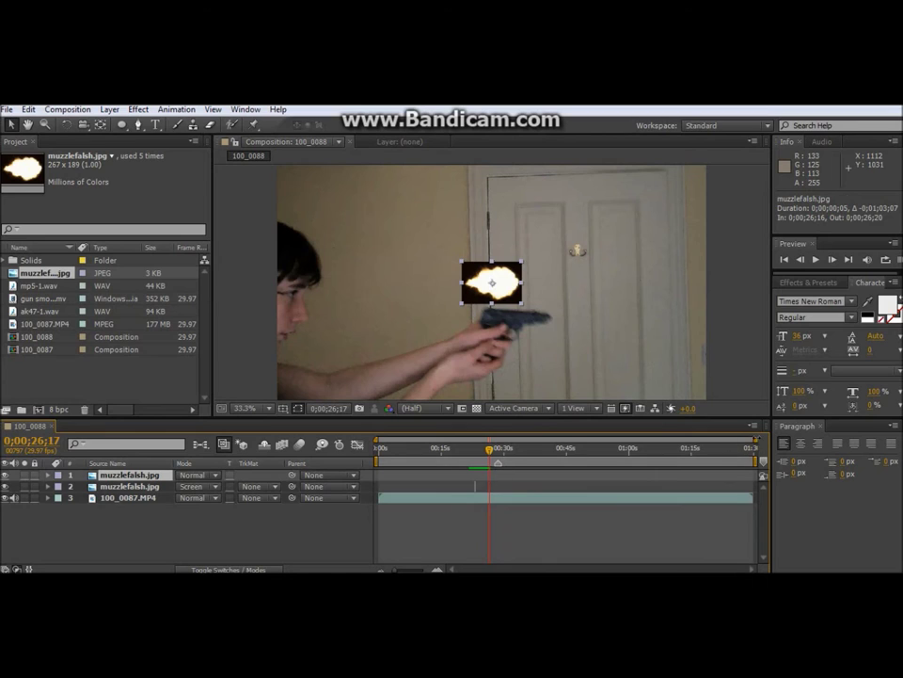
{"action": "left_click_drag", "start_coordinate": [752, 439], "coordinate": [591, 439]}
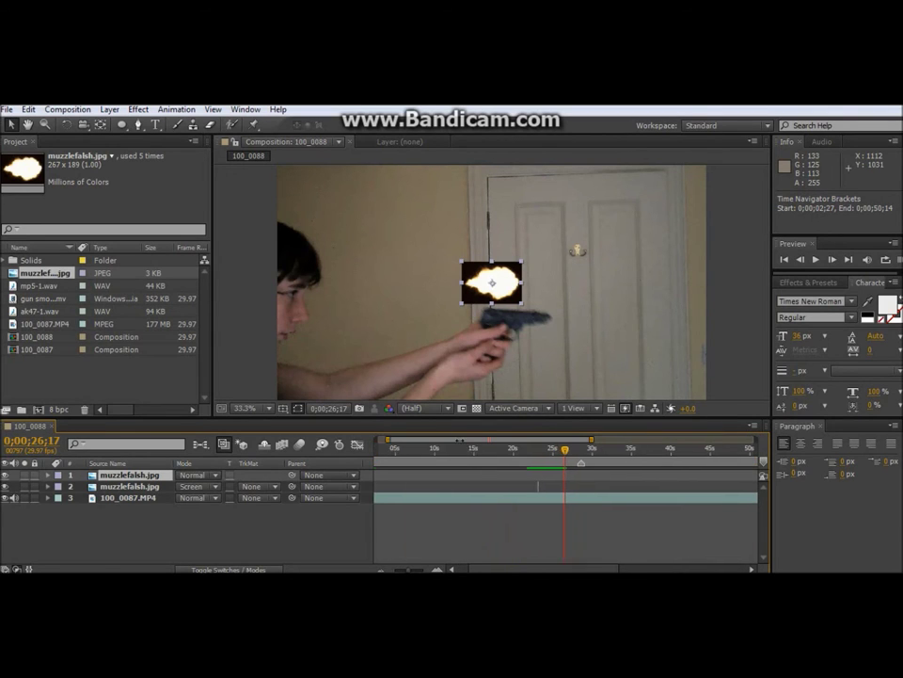
{"action": "left_click_drag", "start_coordinate": [377, 438], "coordinate": [486, 438]}
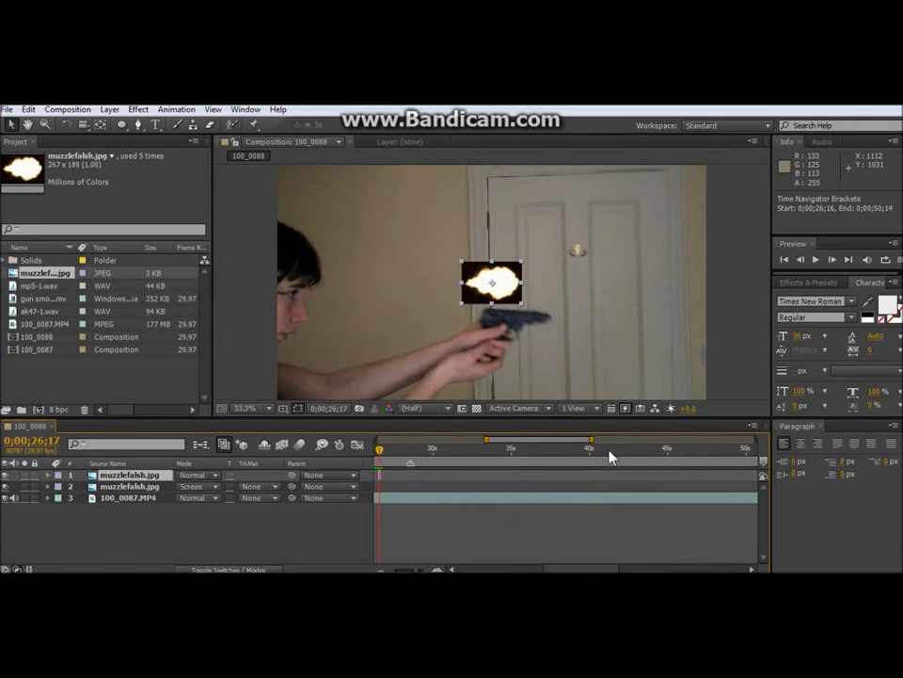
{"action": "left_click_drag", "start_coordinate": [590, 439], "coordinate": [488, 435]}
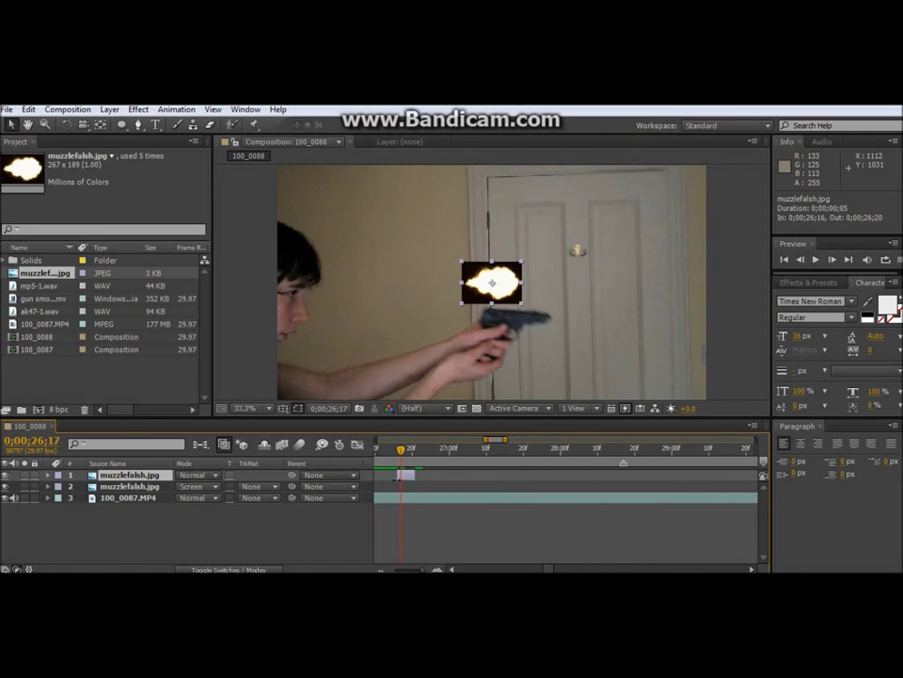
{"action": "key", "text": "d"}
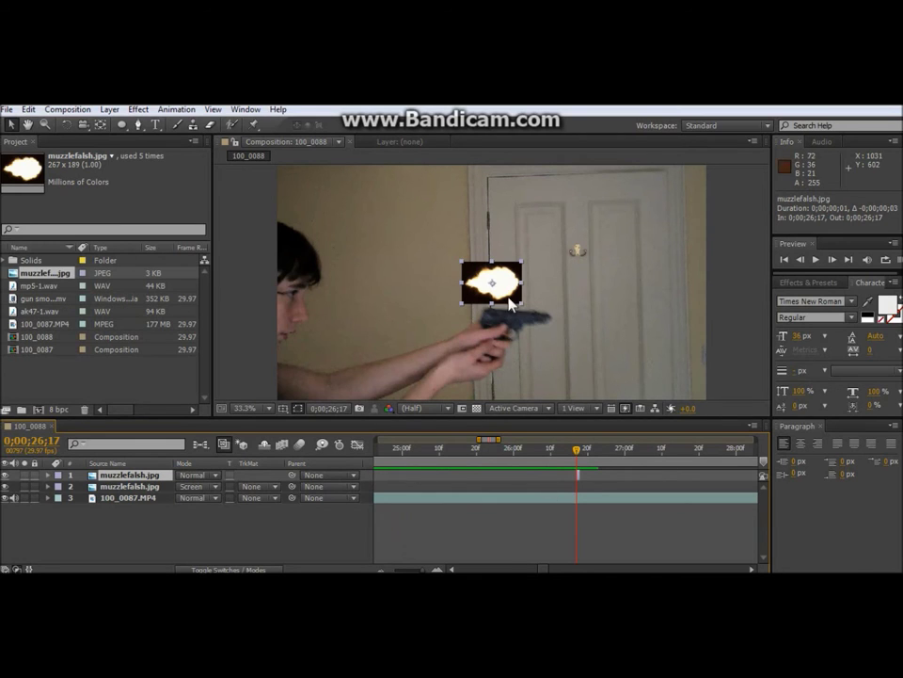
- Enlarge and rotate the new flash, place it on the barrel, and set it to Screen
{"action": "mouse_move", "coordinate": [525, 312]}
{"action": "left_mouse_down"}
{"action": "mouse_move", "coordinate": [534, 319]}
{"action": "mouse_move", "coordinate": [457, 307]}
{"action": "mouse_move", "coordinate": [527, 313]}
{"action": "left_mouse_up"}
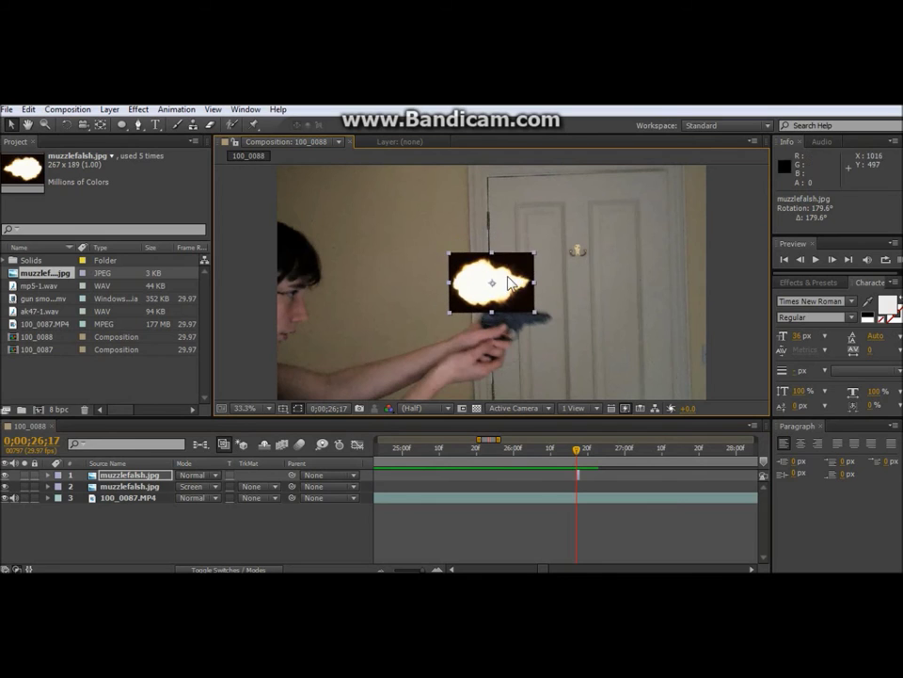
{"action": "left_click_drag", "start_coordinate": [477, 265], "coordinate": [589, 315]}
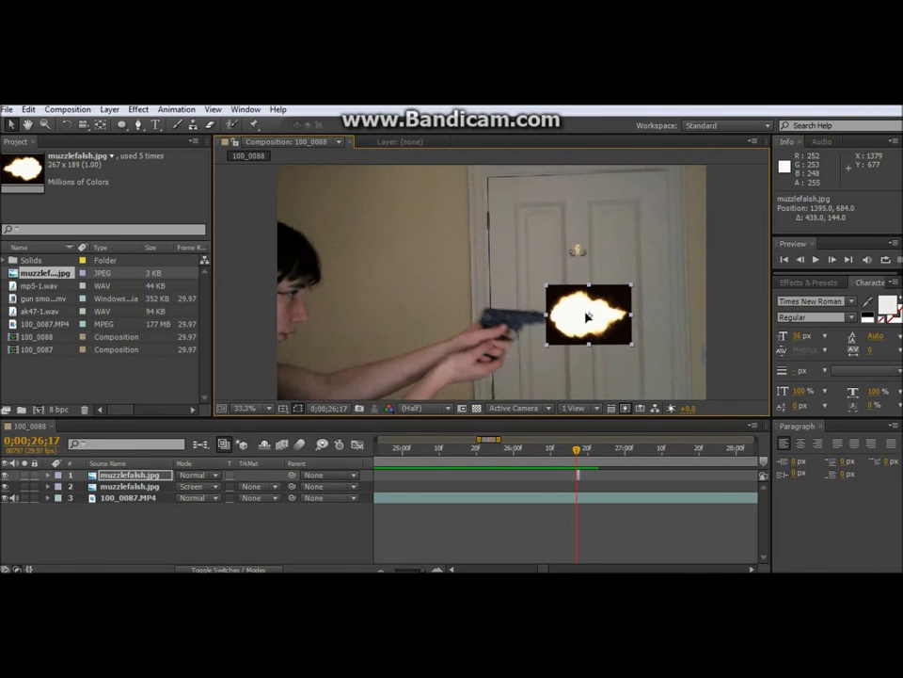
{"action": "left_click", "coordinate": [193, 481]}
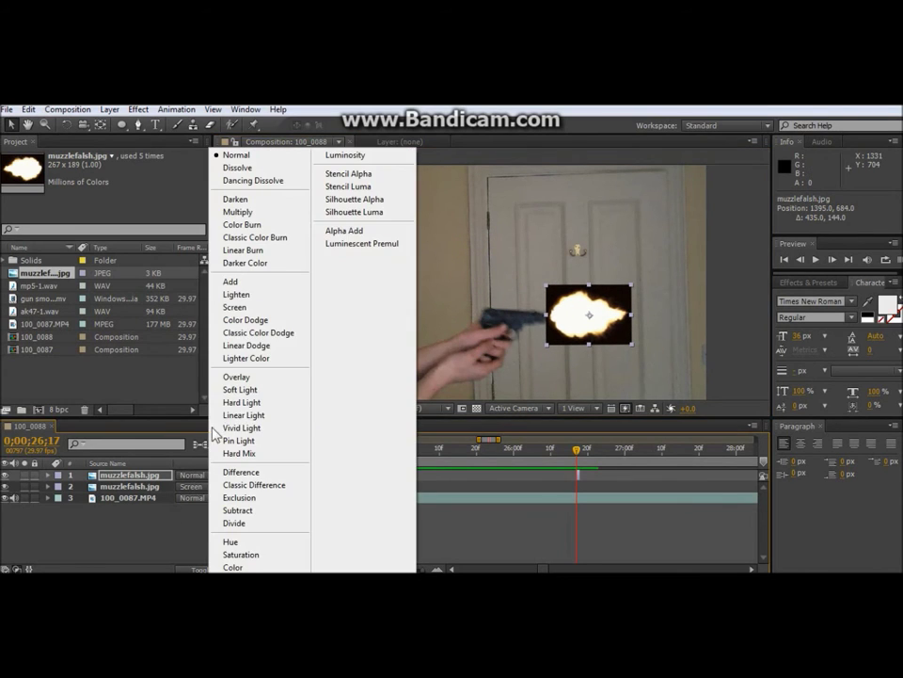
{"action": "left_click", "coordinate": [266, 309]}
{"action": "left_click_drag", "start_coordinate": [587, 337], "coordinate": [552, 321]}
{"action": "key", "text": "w"}
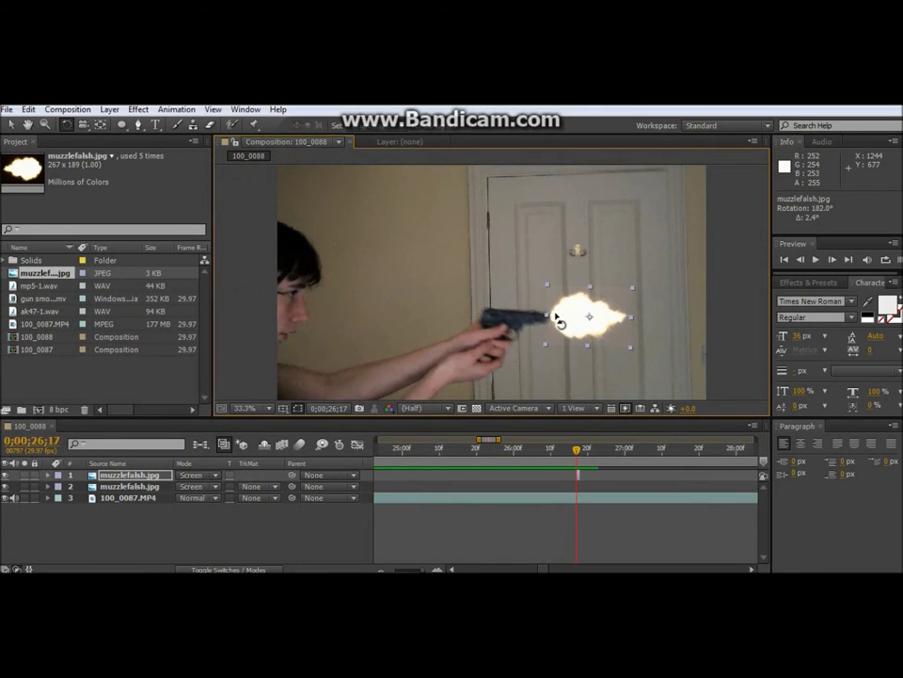
- Make the flash layer start at 0;00;26;16 and re-rotate it to about 176° on the barrel
{"action": "mouse_move", "coordinate": [578, 452]}
{"action": "left_mouse_down"}
{"action": "mouse_move", "coordinate": [601, 459]}
{"action": "mouse_move", "coordinate": [570, 460]}
{"action": "mouse_move", "coordinate": [581, 462]}
{"action": "mouse_move", "coordinate": [575, 454]}
{"action": "left_mouse_up"}
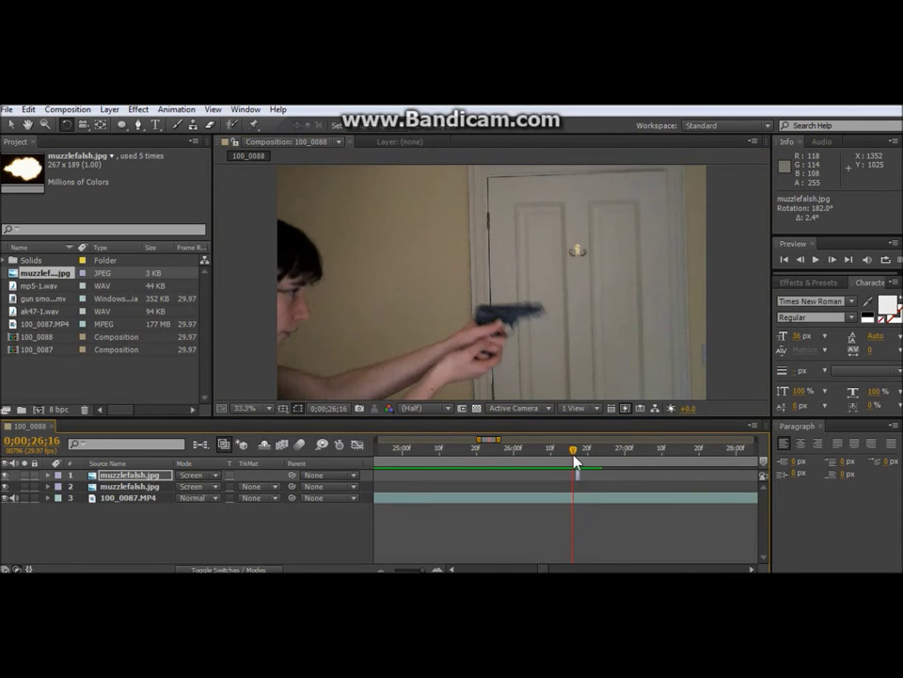
{"action": "left_click_drag", "start_coordinate": [576, 473], "coordinate": [573, 475]}
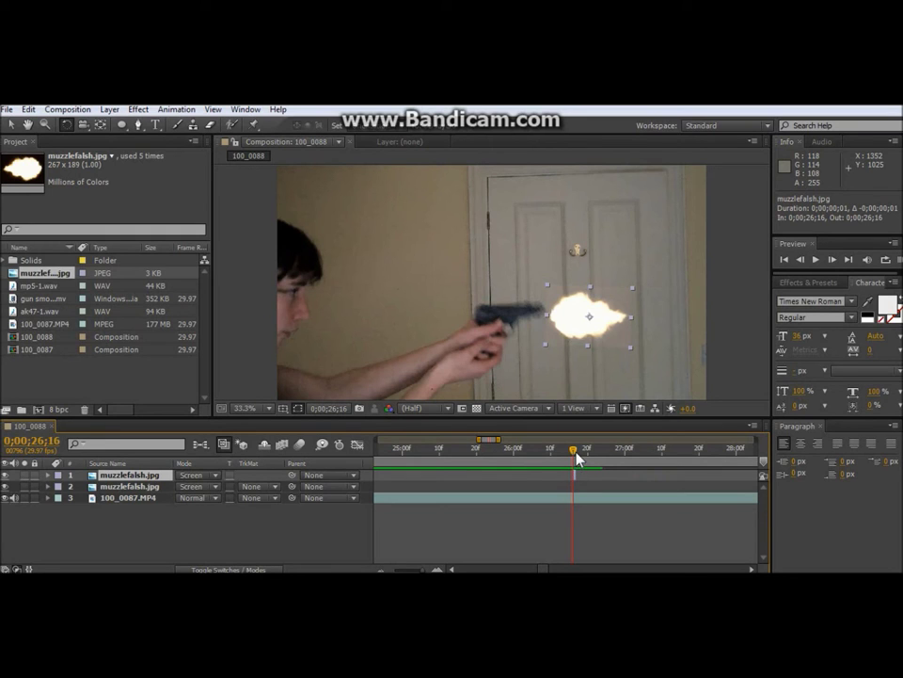
{"action": "left_click_drag", "start_coordinate": [575, 455], "coordinate": [574, 459]}
{"action": "left_click_drag", "start_coordinate": [589, 316], "coordinate": [563, 314]}
{"action": "key", "text": "v"}
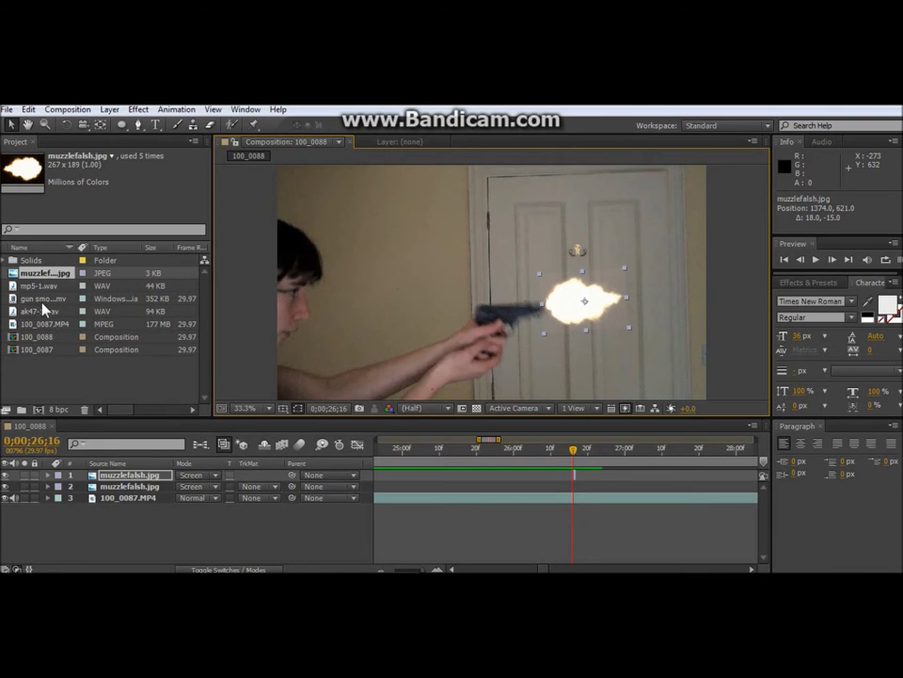
- Add gun smoke.wmv and trim it to start at the shot, 26;16
{"action": "left_click_drag", "start_coordinate": [44, 307], "coordinate": [565, 492]}
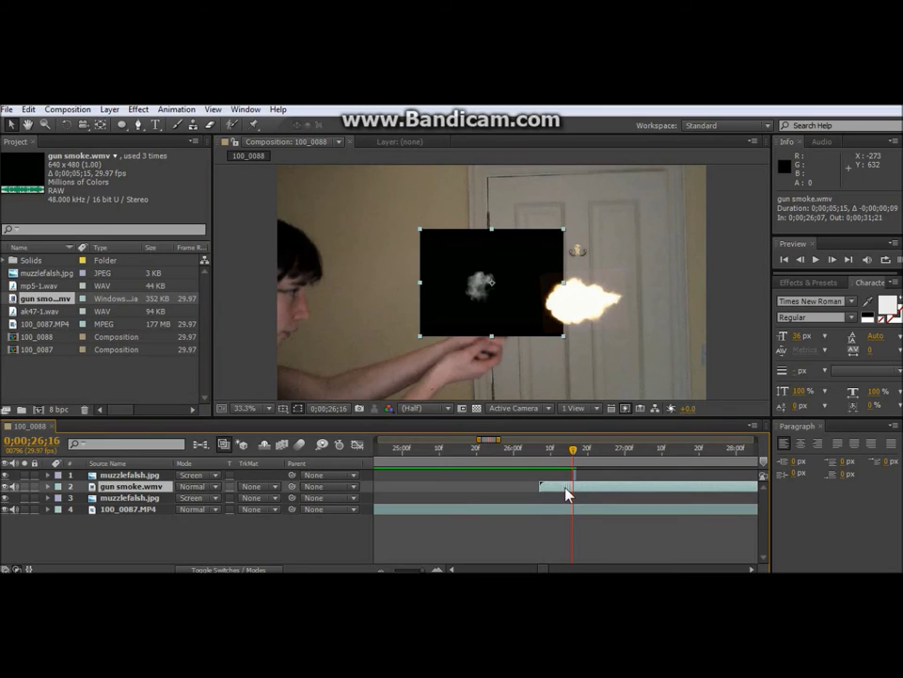
{"action": "left_click_drag", "start_coordinate": [564, 491], "coordinate": [569, 492]}
{"action": "left_click_drag", "start_coordinate": [543, 489], "coordinate": [568, 488]}
- Set the gun smoke layer to 50% opacity and Screen blending
{"action": "left_click", "coordinate": [48, 486]}
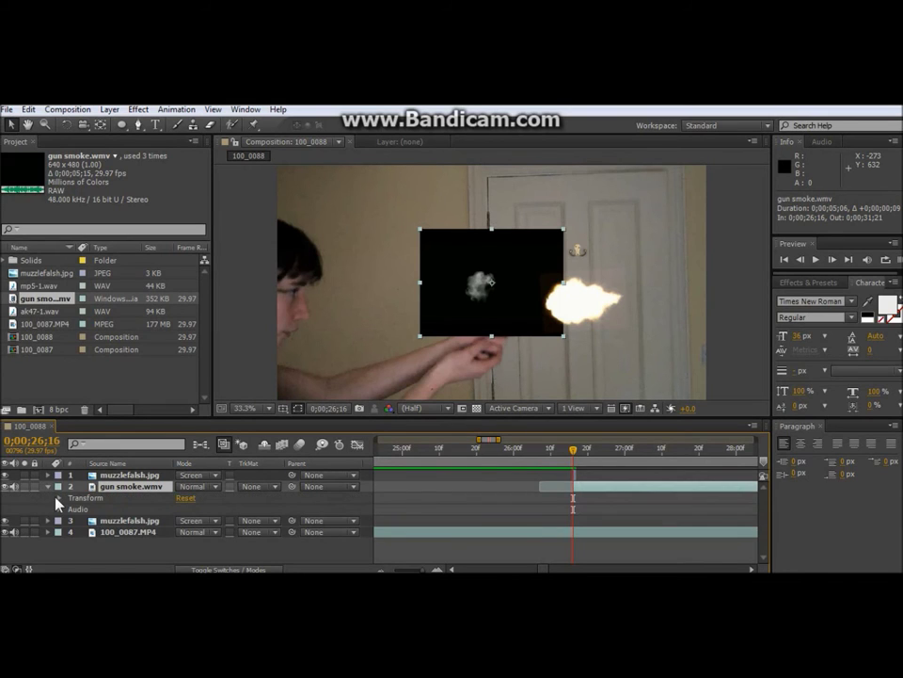
{"action": "left_click", "coordinate": [60, 498]}
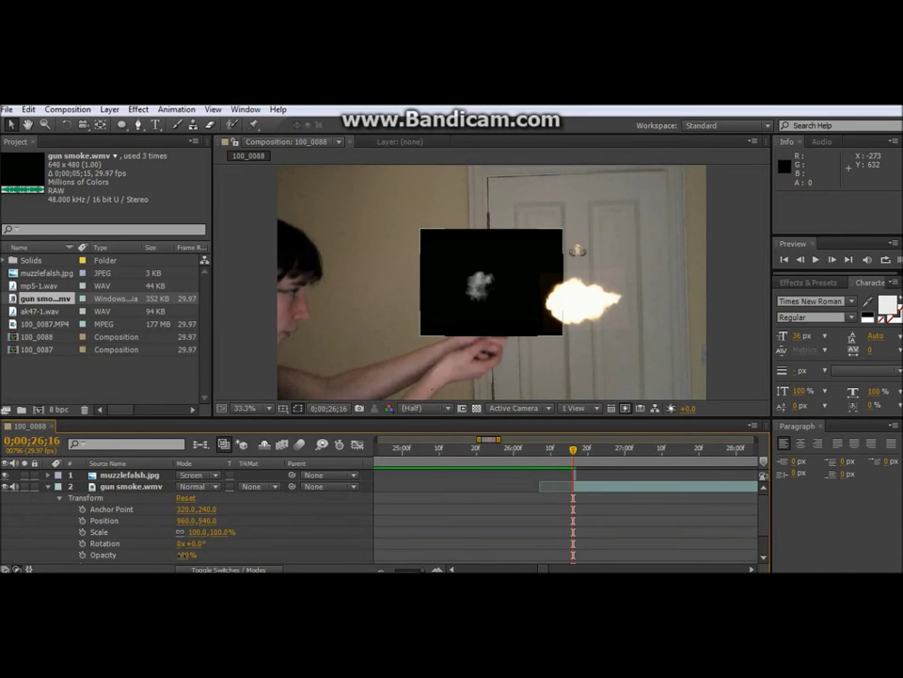
{"action": "left_click_drag", "start_coordinate": [186, 554], "coordinate": [151, 554]}
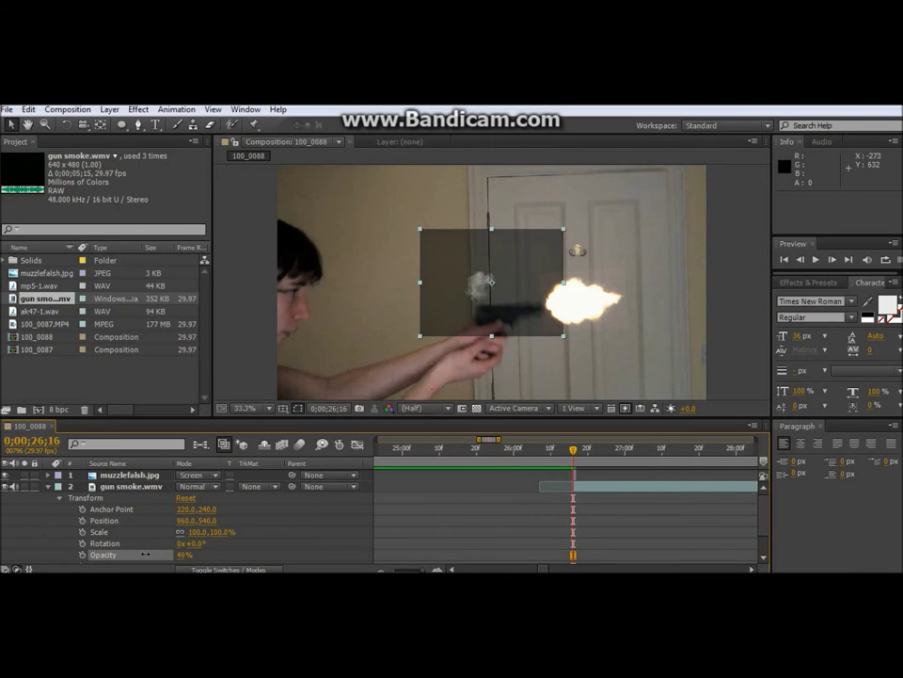
{"action": "left_click", "coordinate": [198, 486]}
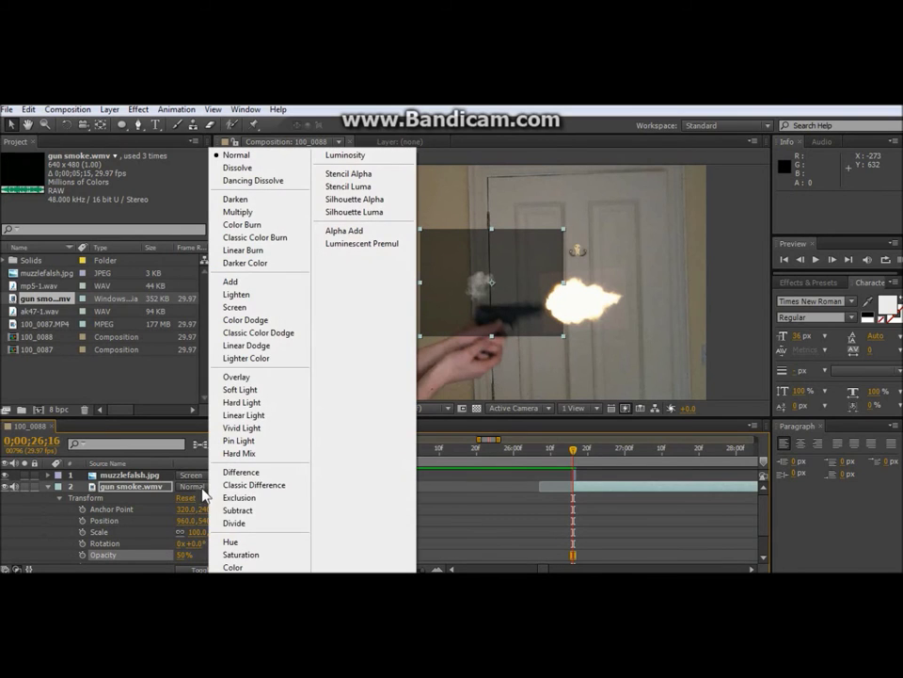
{"action": "left_click", "coordinate": [243, 307]}
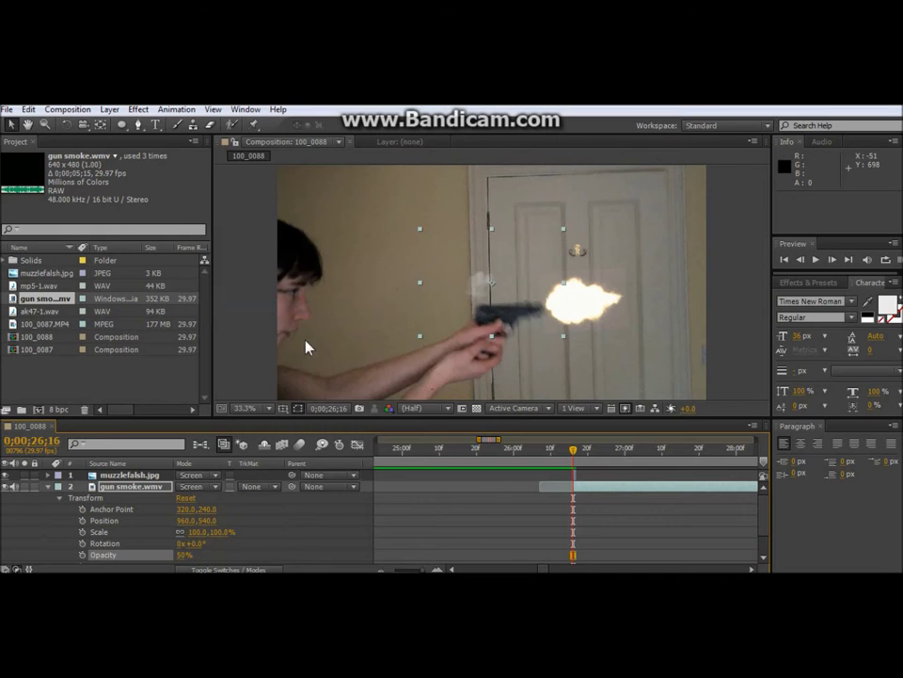
- Rotate the smoke to about 99° and preview the shot, returning to 26;16
{"action": "key", "text": "w"}
{"action": "left_click_drag", "start_coordinate": [475, 309], "coordinate": [568, 313]}
{"action": "key", "text": "v"}
{"action": "left_click_drag", "start_coordinate": [578, 454], "coordinate": [638, 480]}
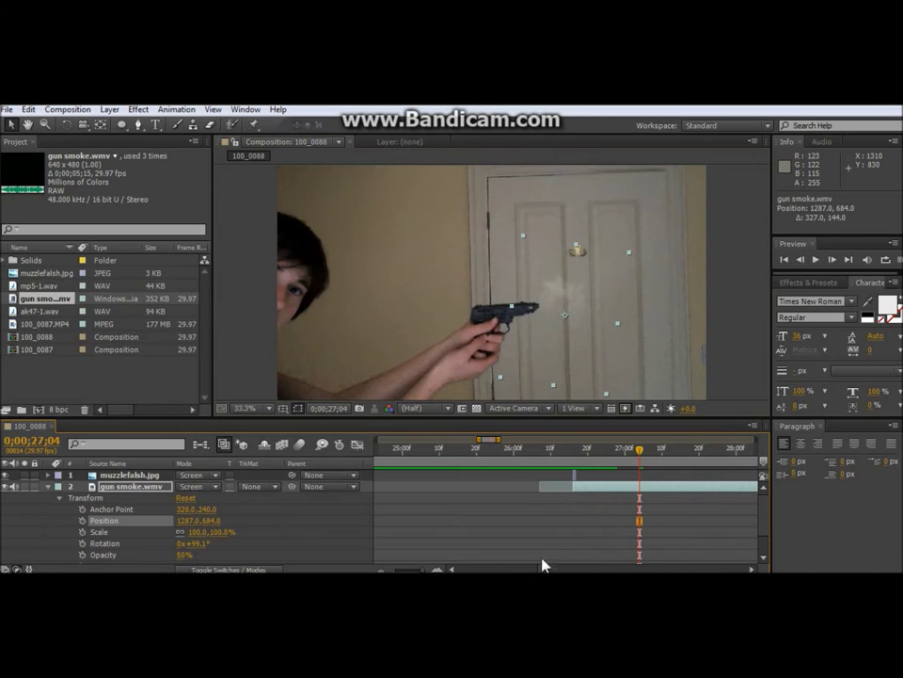
{"action": "left_click_drag", "start_coordinate": [640, 448], "coordinate": [573, 460]}
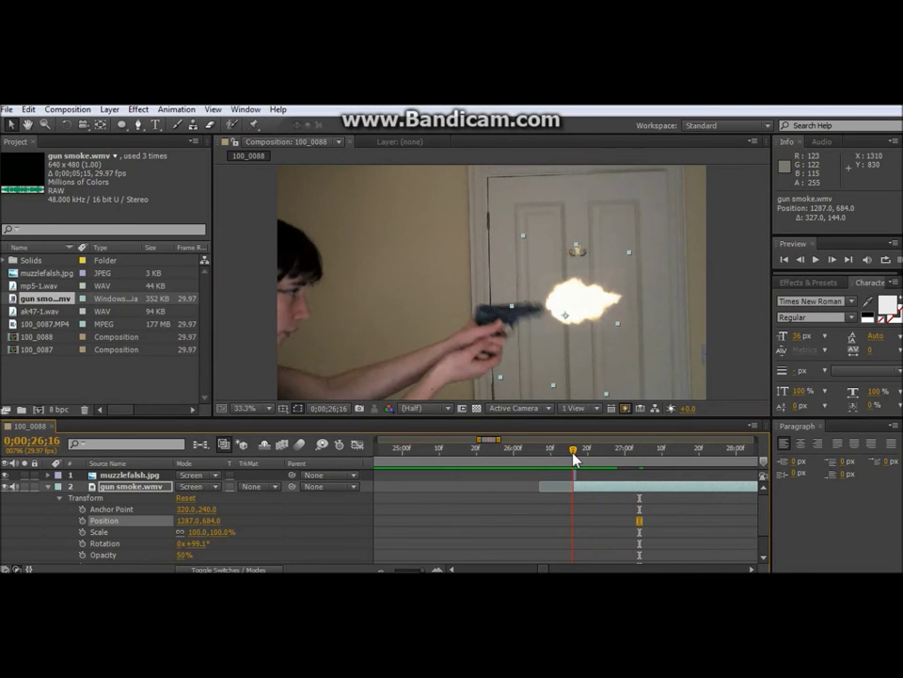
- Duplicate the 100_0087.MP4 footage layer and set the upper copy to Add mode
{"action": "left_click", "coordinate": [49, 492]}
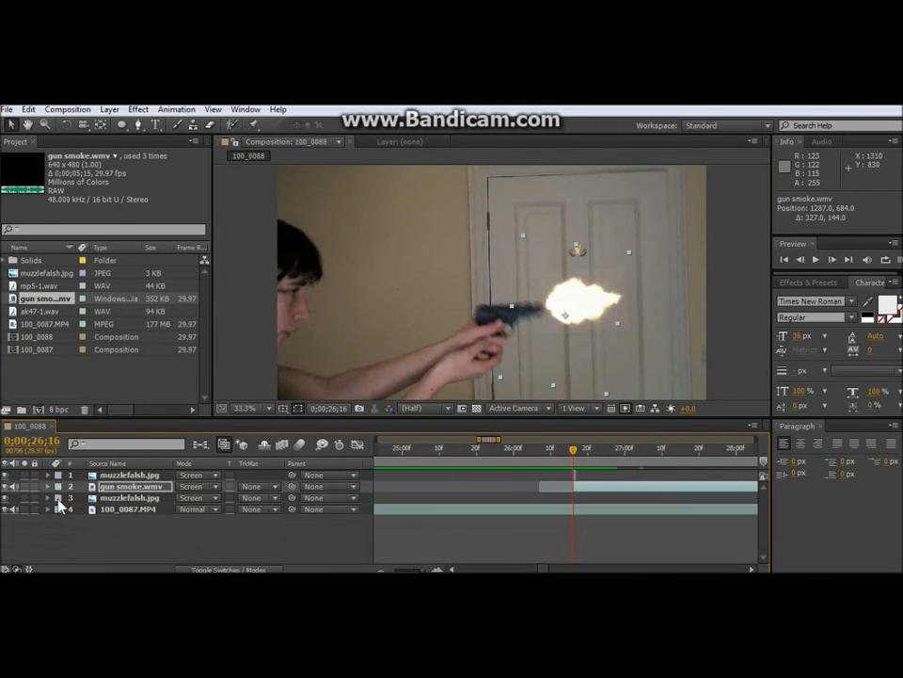
{"action": "left_click", "coordinate": [108, 514]}
{"action": "key", "text": "ctrl+x"}
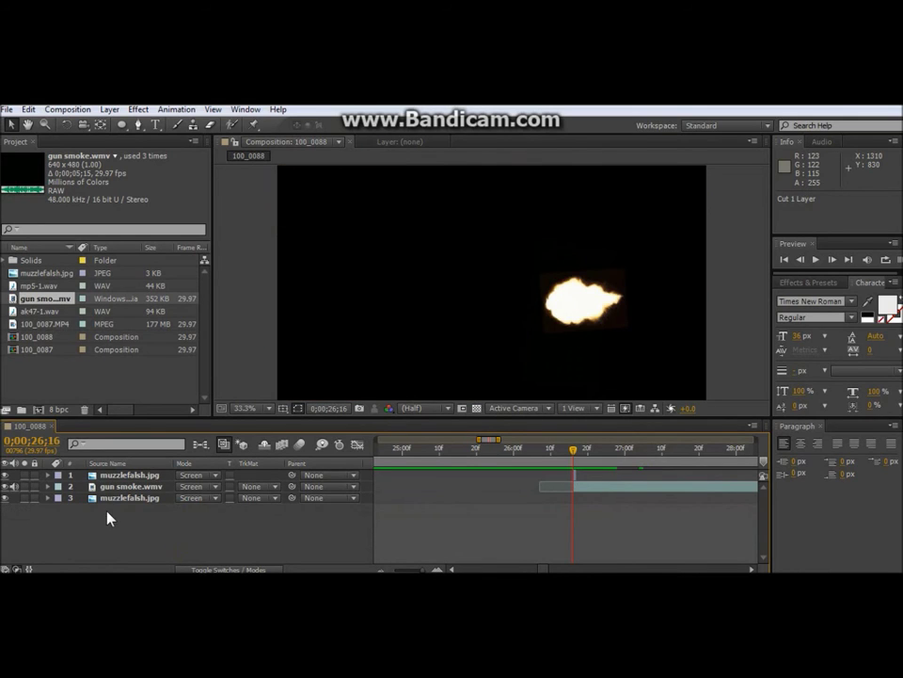
{"action": "key", "text": "ctrl+z"}
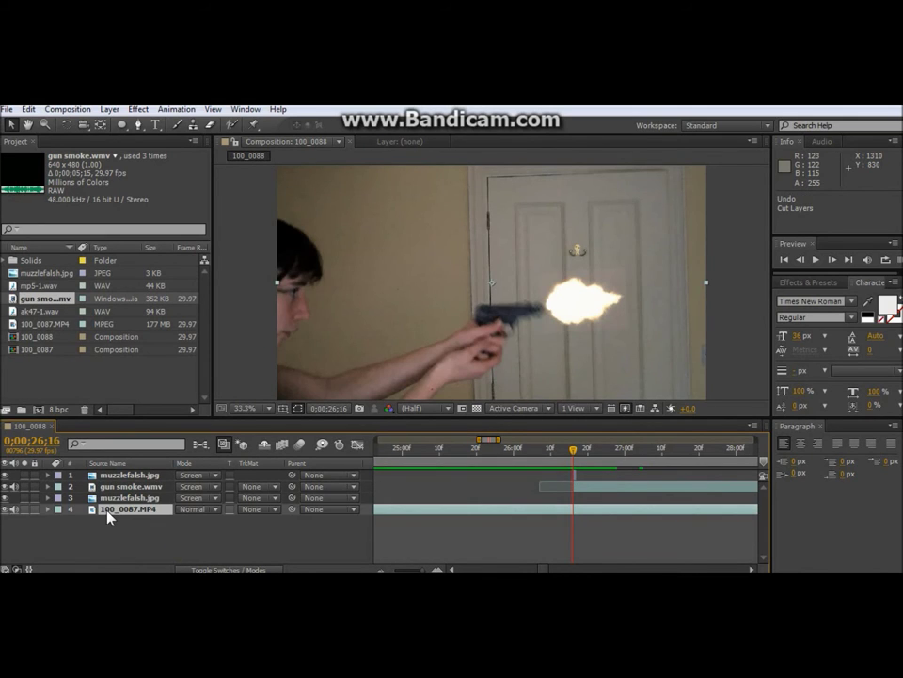
{"action": "key", "text": "ctrl+v"}
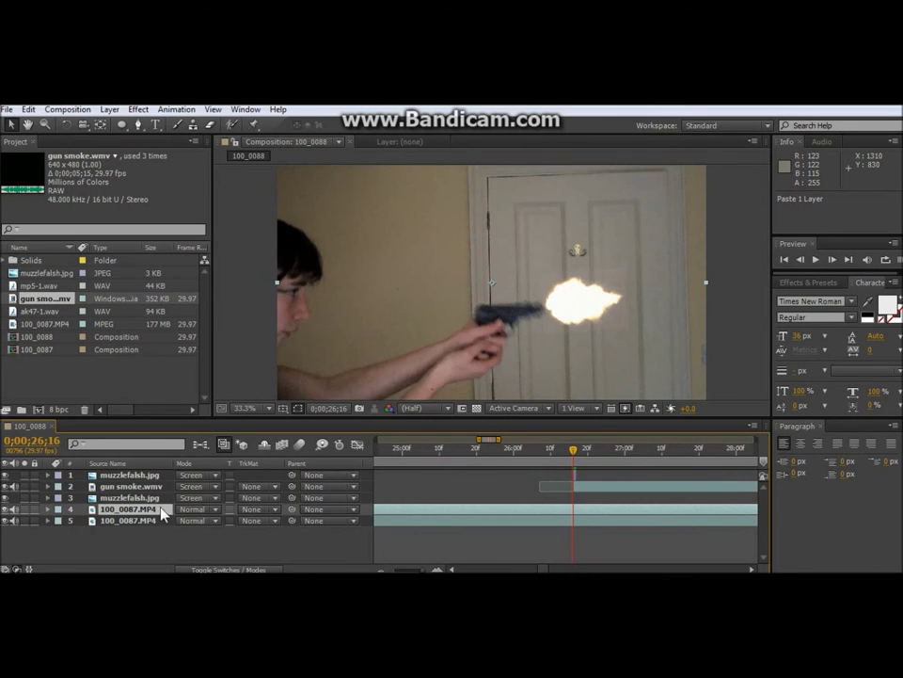
{"action": "left_click", "coordinate": [193, 509]}
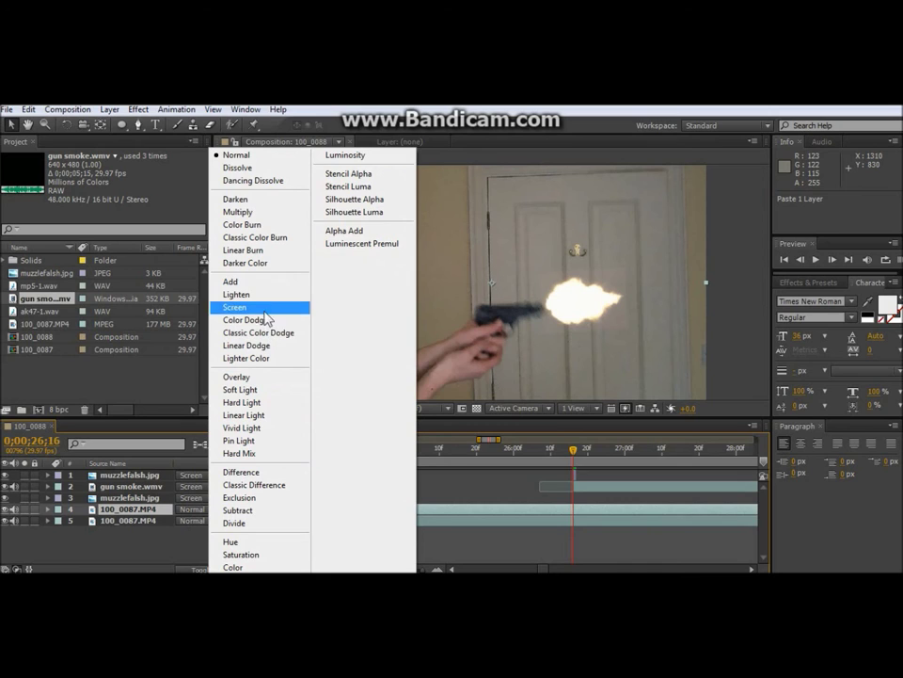
{"action": "left_click", "coordinate": [263, 283]}
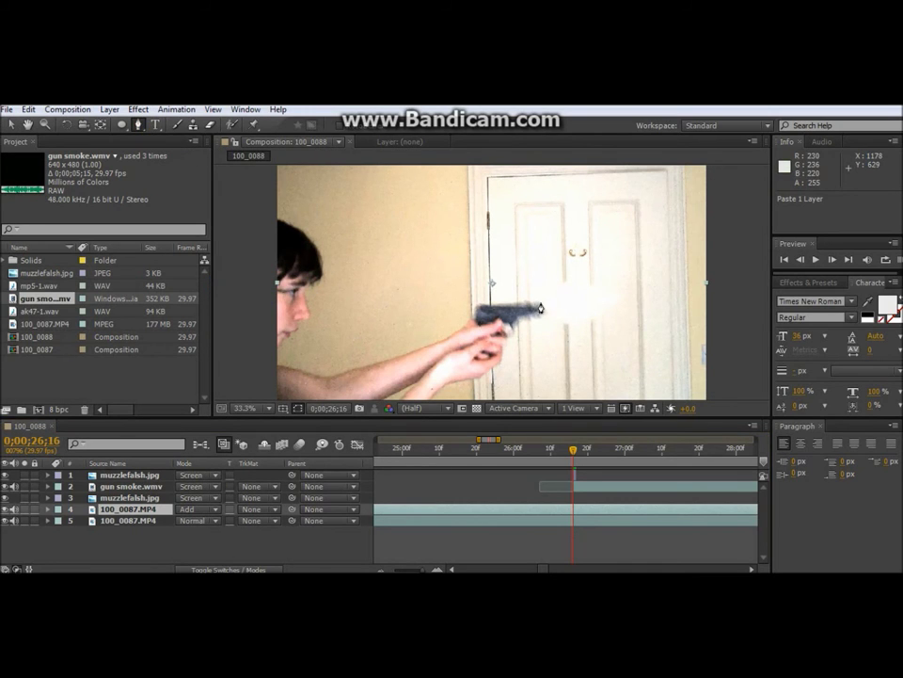
- Begin a Pen mask on the footage copy along the gun top, down the arm and under the hands
{"action": "left_click", "coordinate": [538, 309]}
{"action": "left_click", "coordinate": [474, 307]}
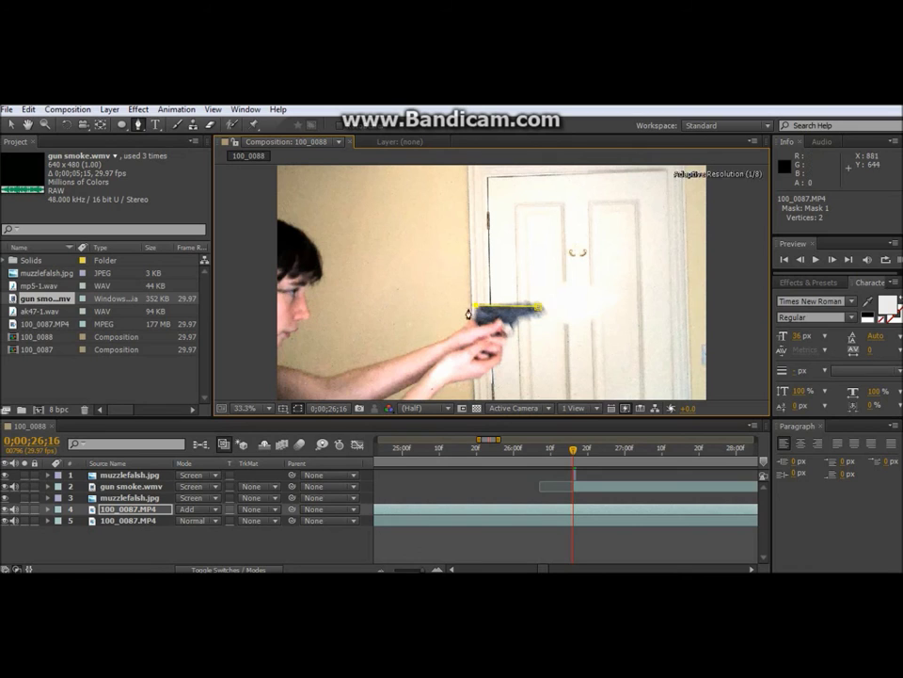
{"action": "left_click", "coordinate": [432, 345]}
{"action": "left_click", "coordinate": [409, 385]}
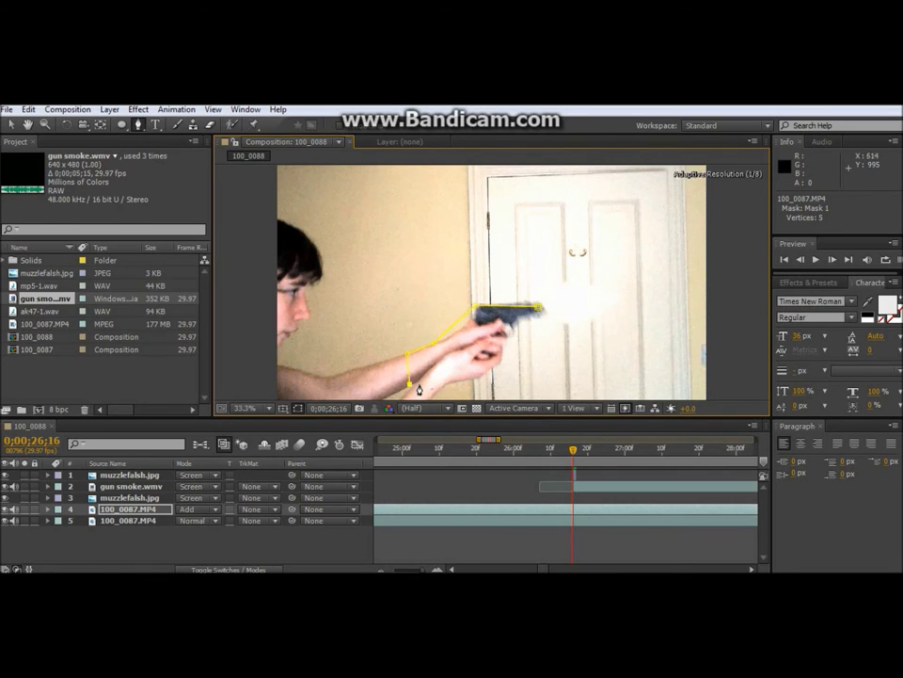
{"action": "left_click", "coordinate": [467, 382]}
{"action": "left_click", "coordinate": [483, 372]}
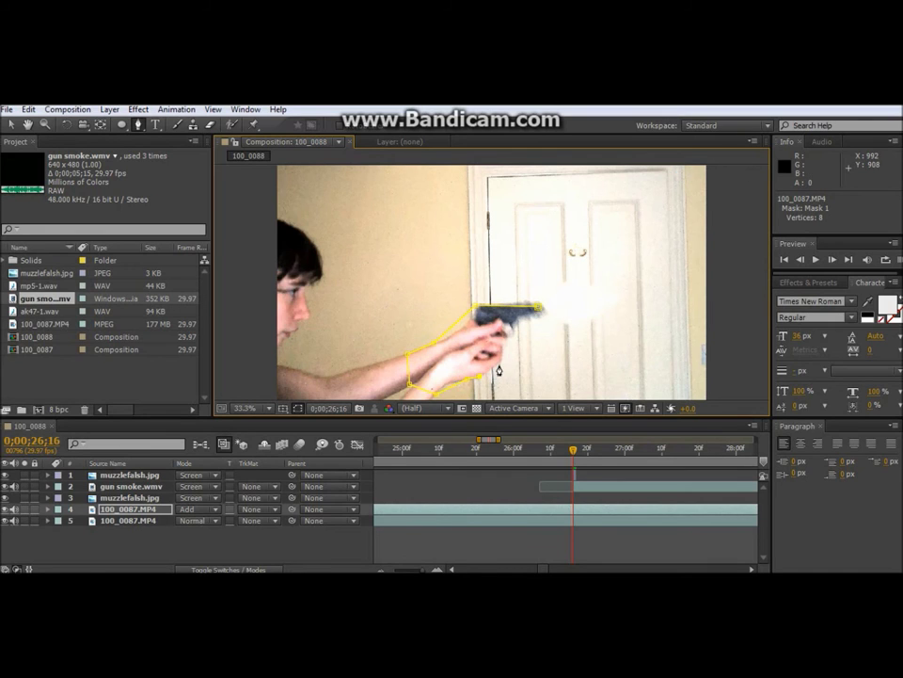
- Trace back up to the gun, close the 12-point Mask 1, and reveal the layer's Masks
{"action": "left_click", "coordinate": [492, 364]}
{"action": "left_click", "coordinate": [504, 351]}
{"action": "left_click", "coordinate": [510, 333]}
{"action": "left_click", "coordinate": [533, 317]}
{"action": "left_click", "coordinate": [538, 308]}
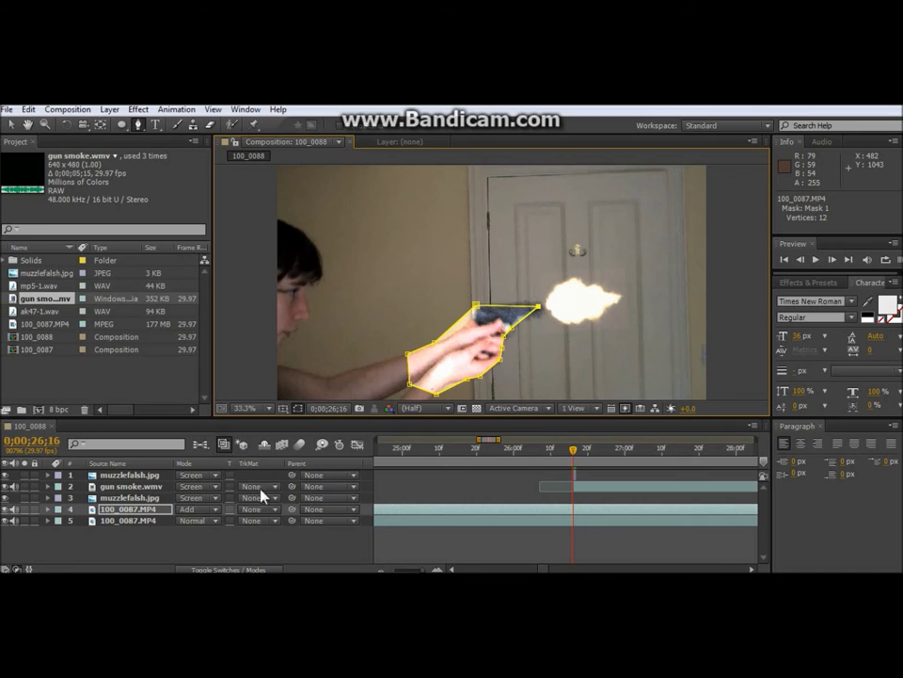
{"action": "left_click", "coordinate": [48, 509]}
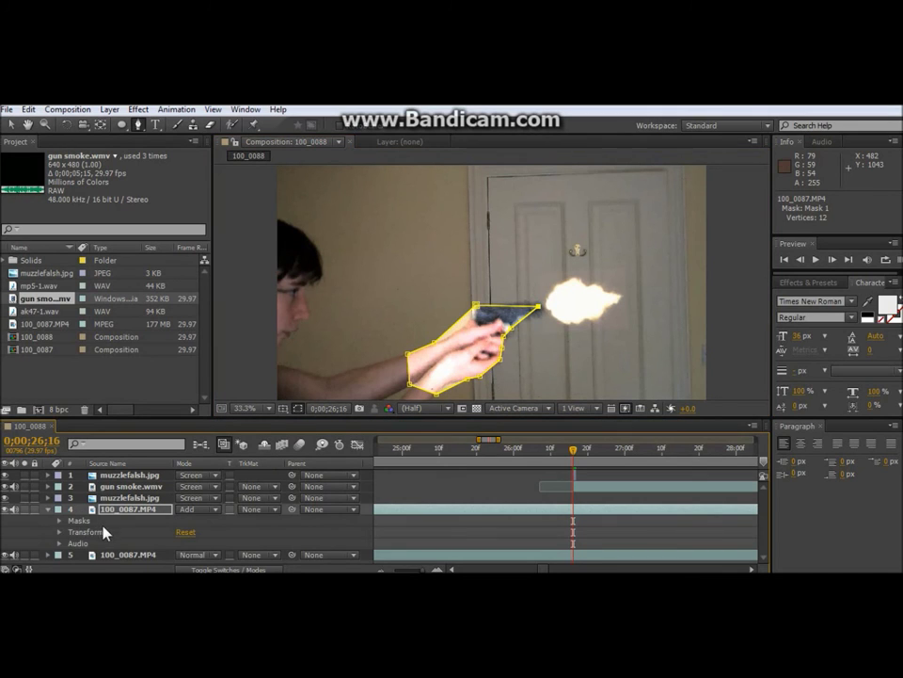
{"action": "left_click", "coordinate": [59, 521]}
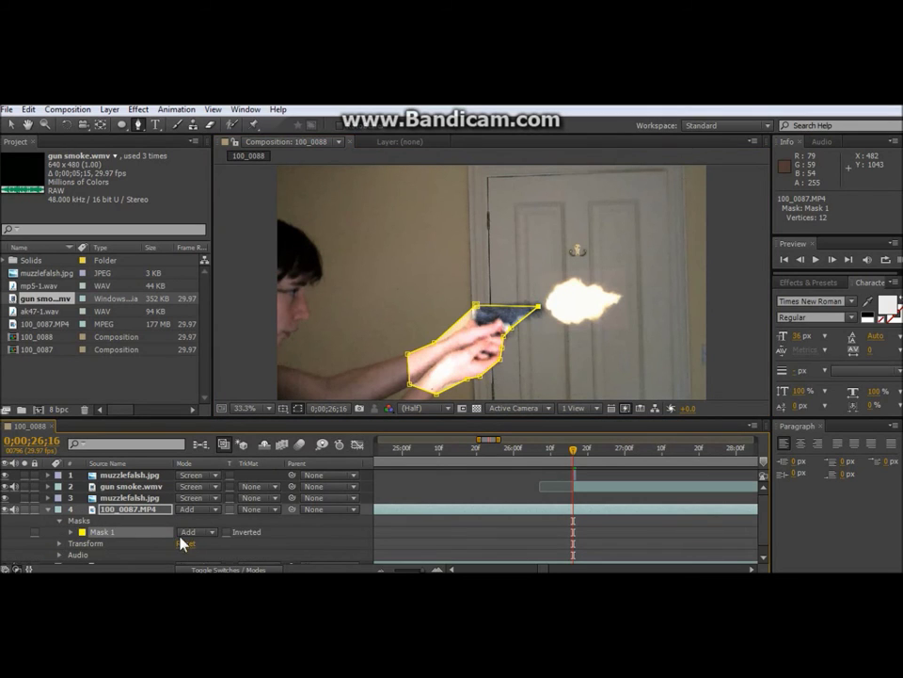
- Set Mask 1's opacity to 50% and keyframe it on the flash frame 26;16
{"action": "left_click", "coordinate": [73, 532]}
{"action": "left_click_drag", "start_coordinate": [189, 549], "coordinate": [254, 545]}
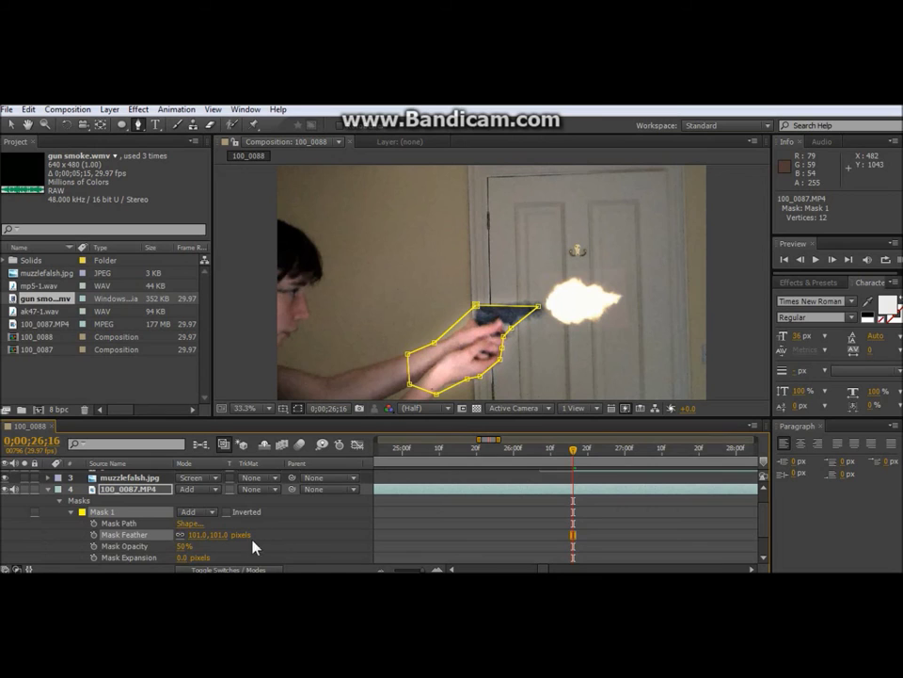
{"action": "left_click", "coordinate": [93, 546]}
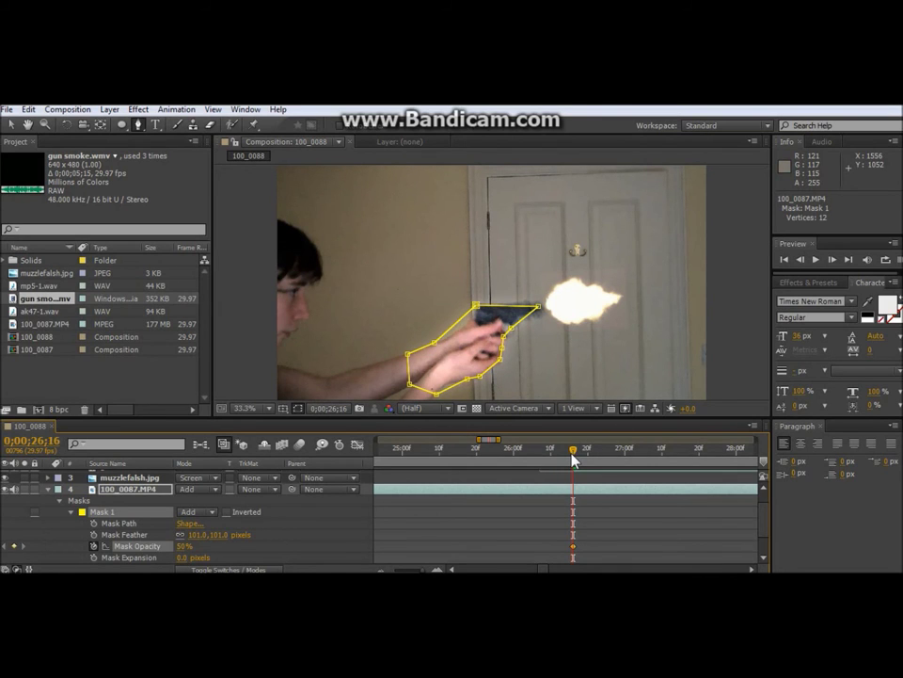
- Keyframe Mask Opacity at 0% one frame before and after the flash, then preview it
{"action": "left_click_drag", "start_coordinate": [570, 459], "coordinate": [566, 461]}
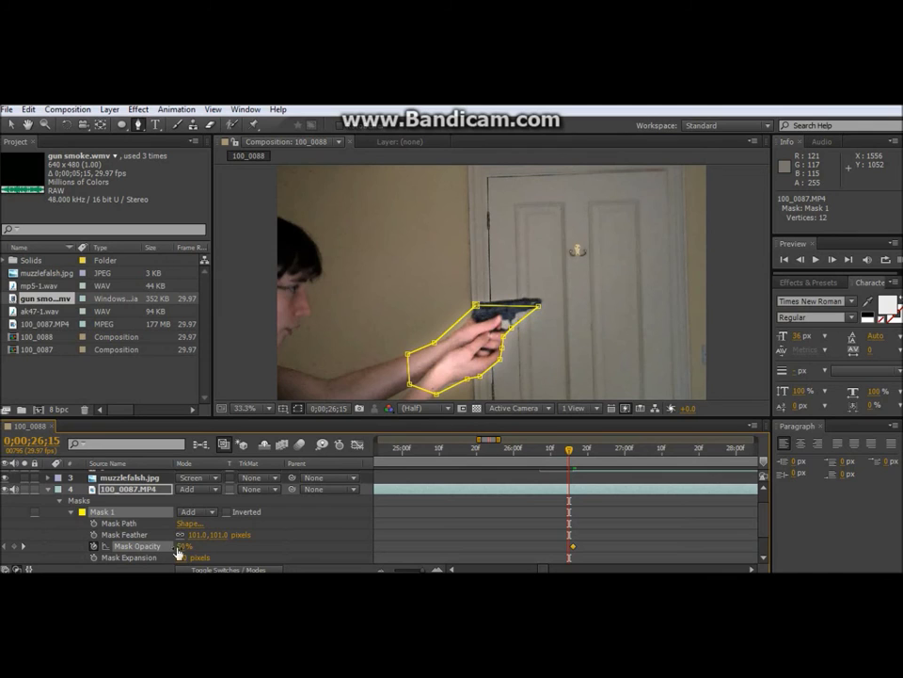
{"action": "type", "text": "0"}
{"action": "key", "text": "Return"}
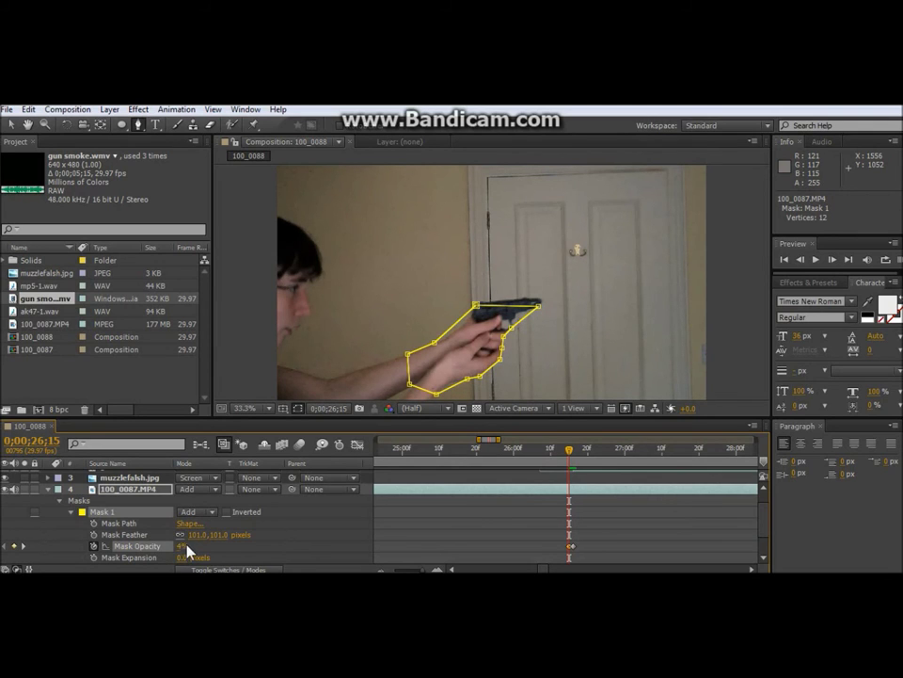
{"action": "left_click_drag", "start_coordinate": [571, 455], "coordinate": [582, 455]}
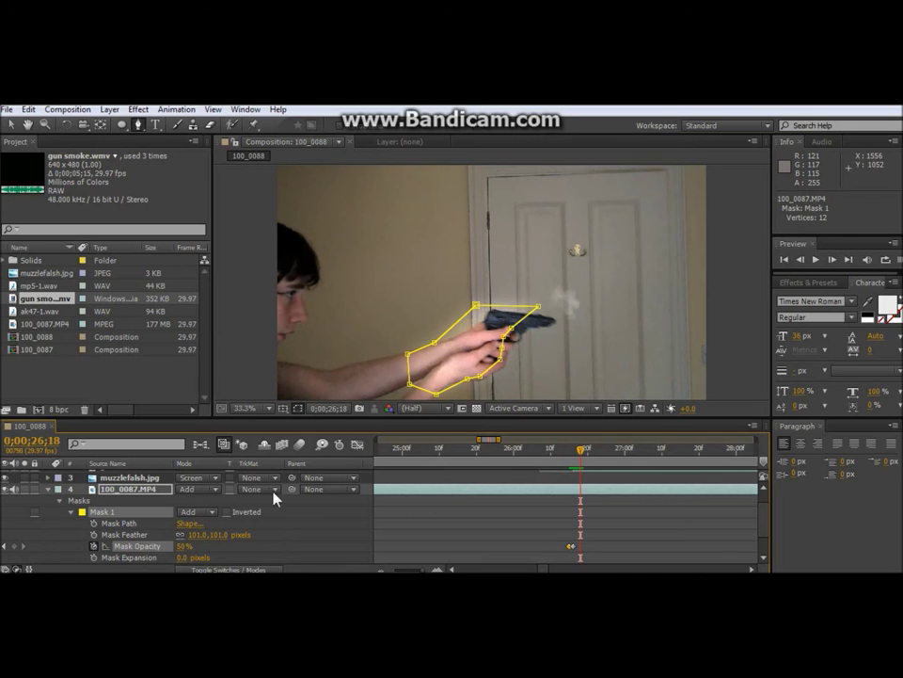
{"action": "left_click_drag", "start_coordinate": [188, 549], "coordinate": [143, 505]}
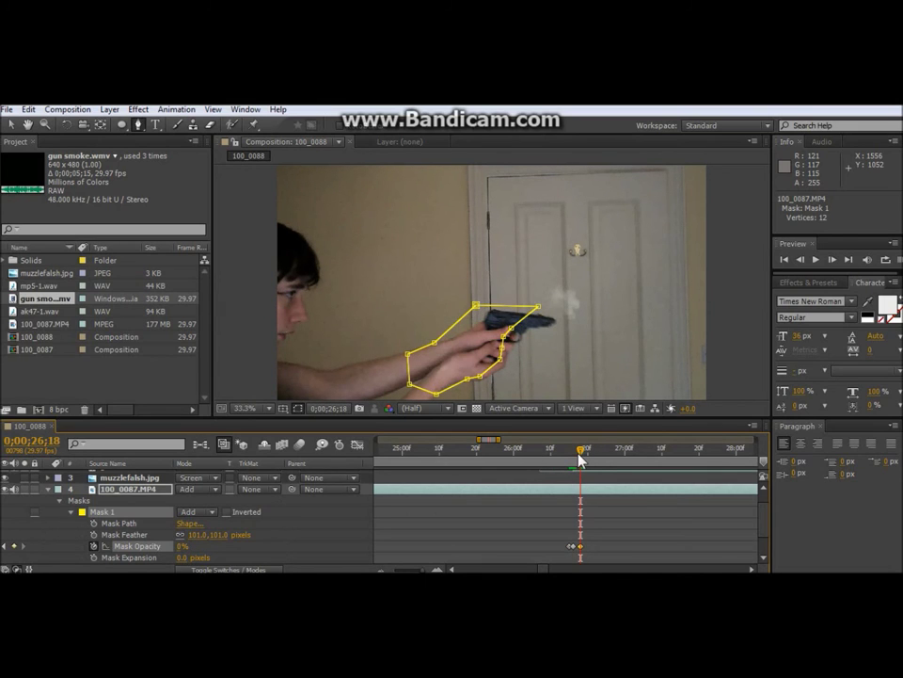
{"action": "key", "text": "Page_Up"}
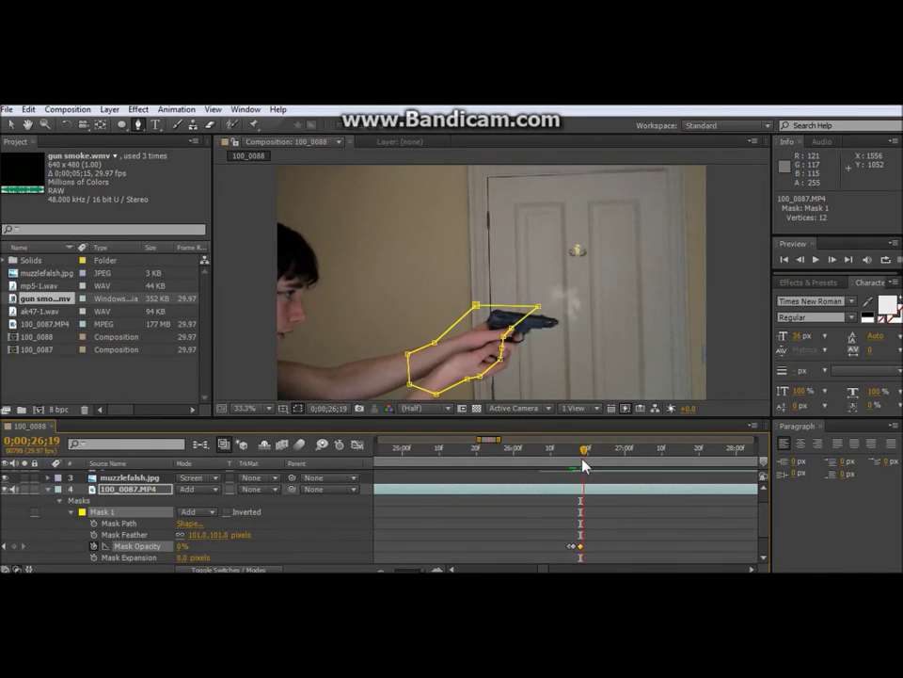
{"action": "mouse_move", "coordinate": [584, 465]}
{"action": "left_mouse_down"}
{"action": "mouse_move", "coordinate": [661, 464]}
{"action": "mouse_move", "coordinate": [576, 468]}
{"action": "left_mouse_up"}
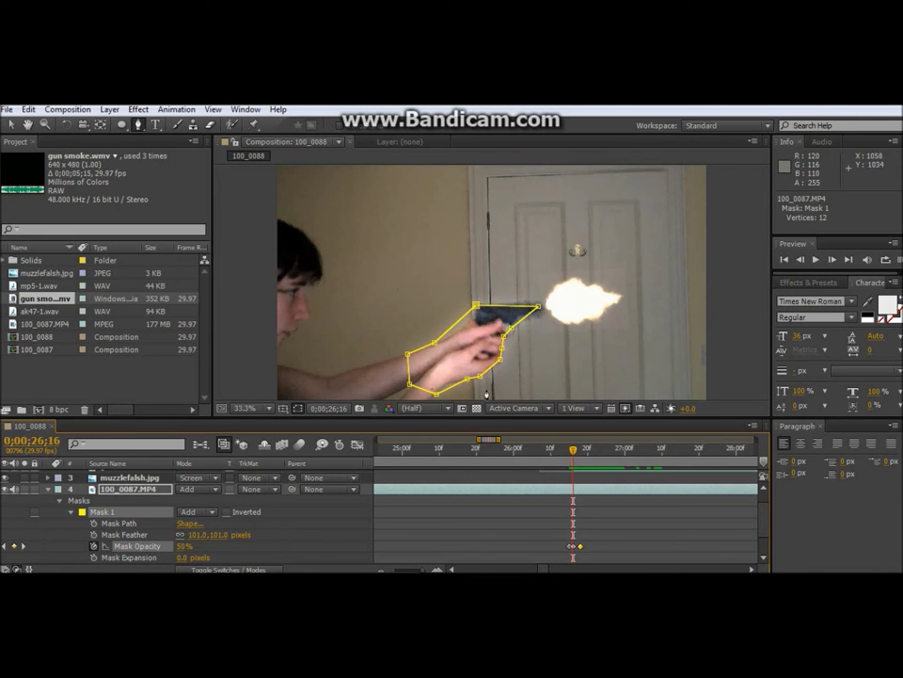
{"action": "left_click", "coordinate": [111, 109]}
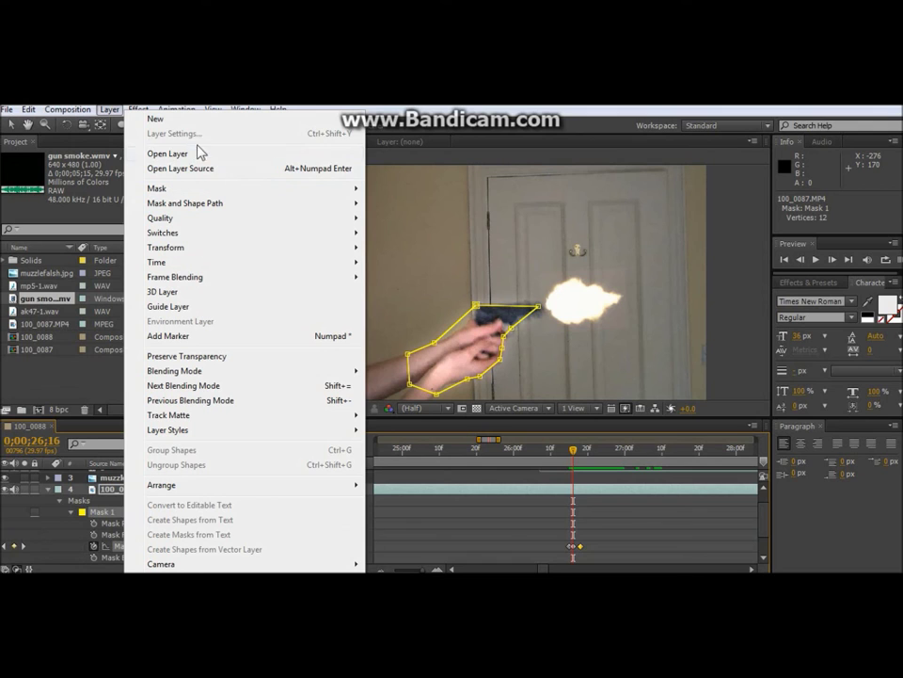
- Create a new 1920×1080 black solid layer
{"action": "mouse_move", "coordinate": [246, 120]}
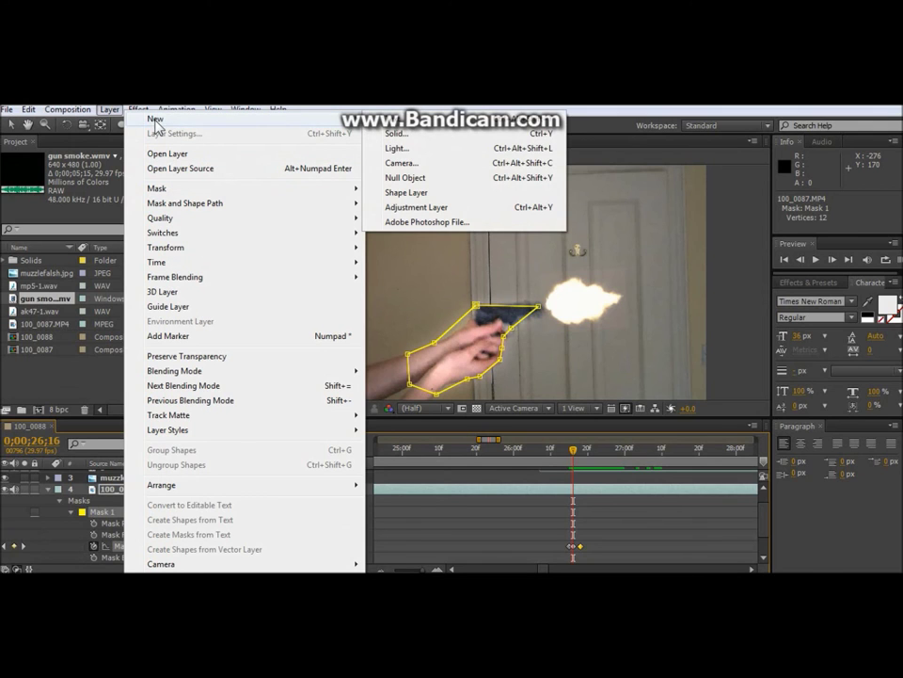
{"action": "left_click", "coordinate": [422, 135]}
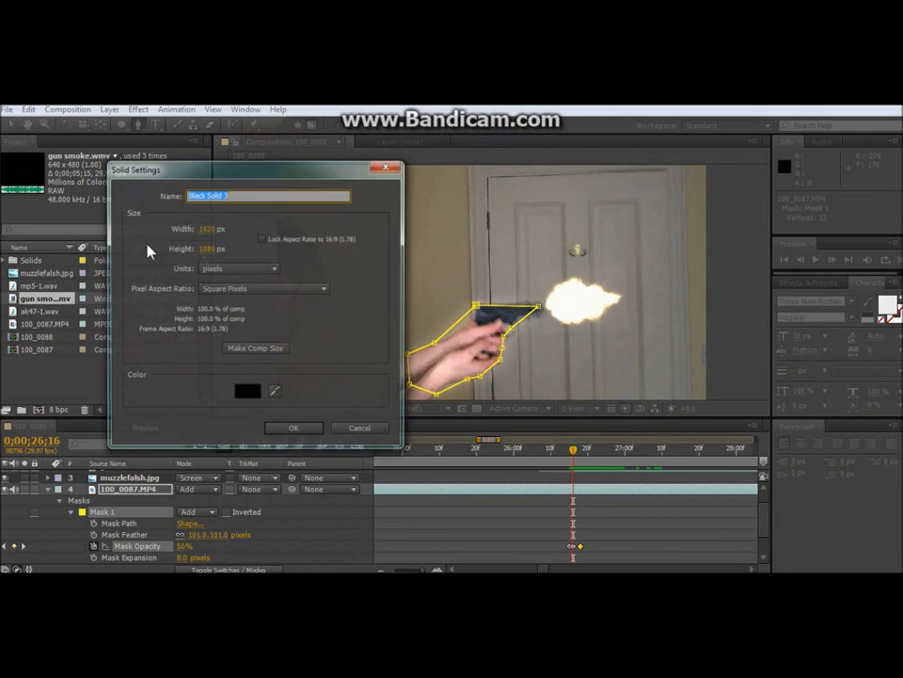
{"action": "left_click", "coordinate": [298, 430]}
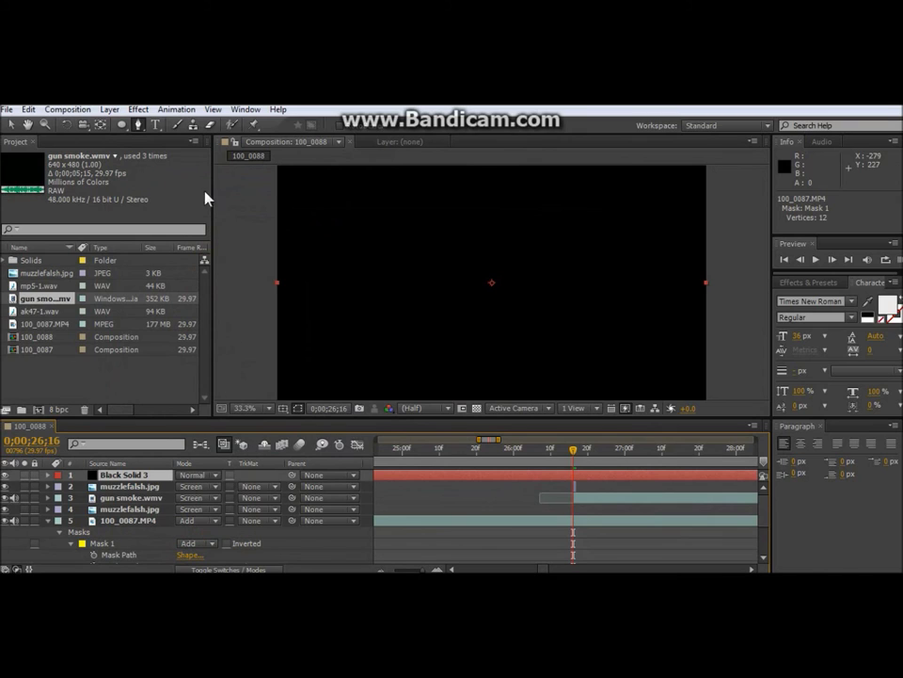
- Fit an ellipse mask to the black solid and set its mode to Subtract
{"action": "double_click", "coordinate": [121, 125]}
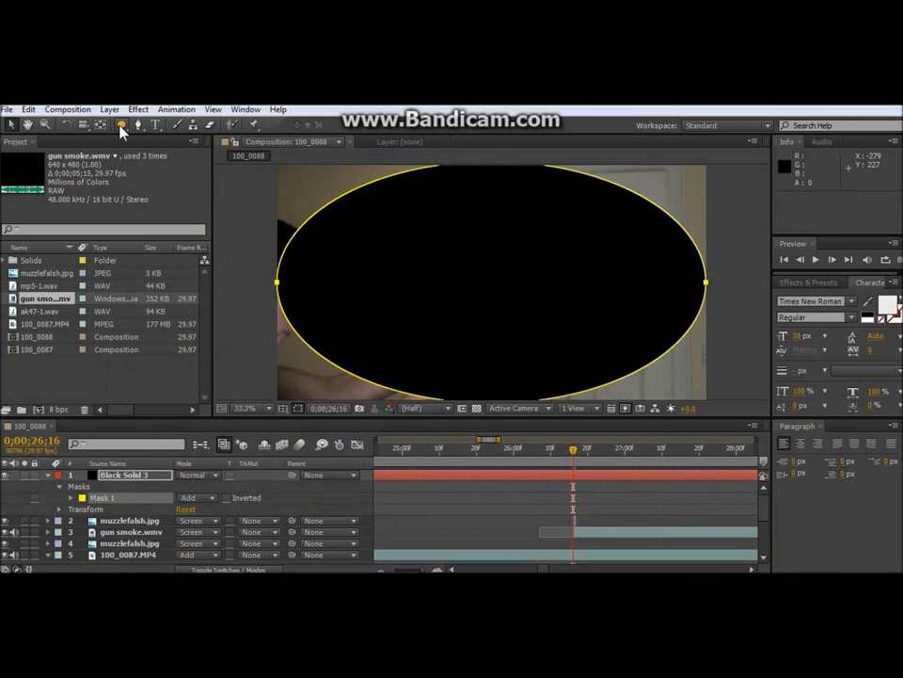
{"action": "left_click", "coordinate": [178, 500]}
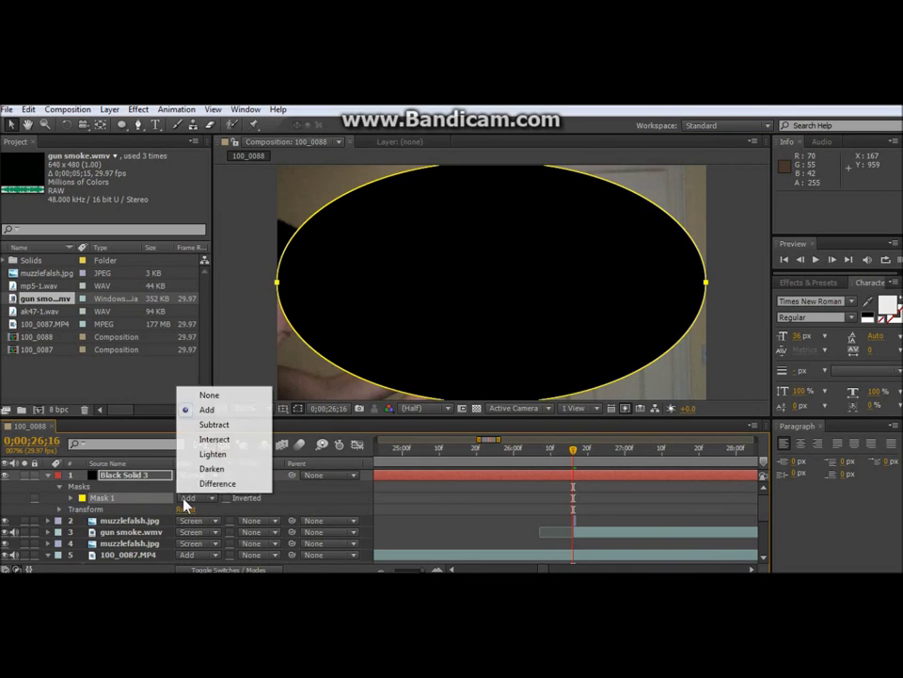
{"action": "left_click", "coordinate": [202, 425]}
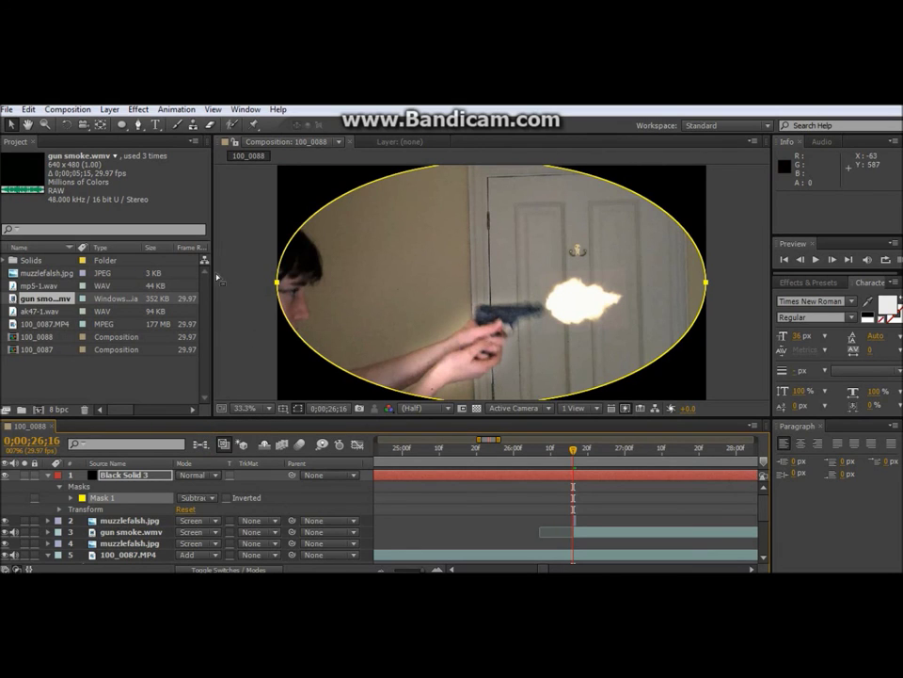
- Shift the ellipse mask slightly left and adjust the viewer zoom
{"action": "left_click_drag", "start_coordinate": [277, 282], "coordinate": [276, 282]}
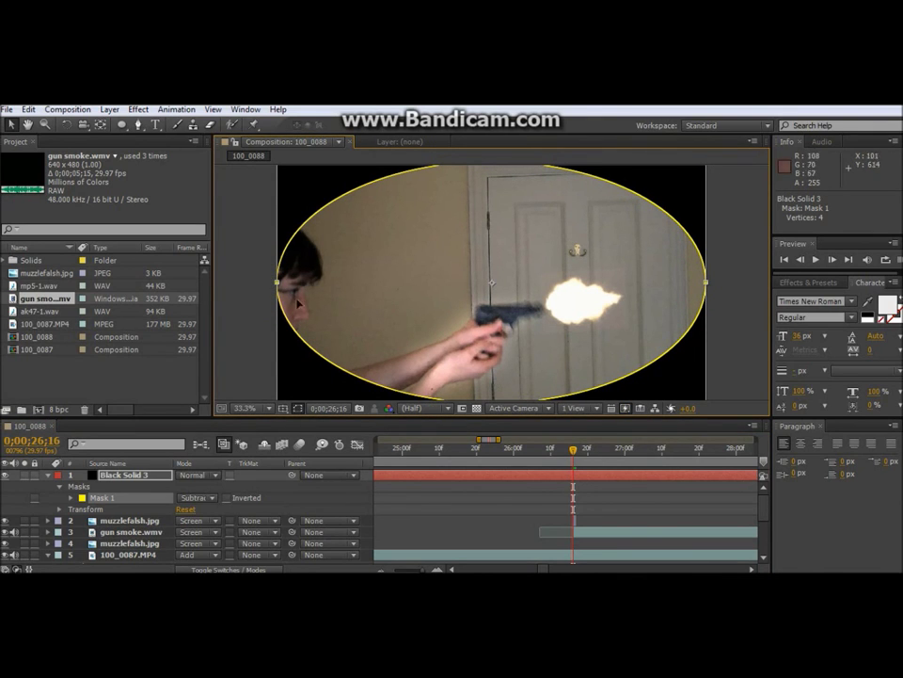
{"action": "key", "text": "ctrl+z"}
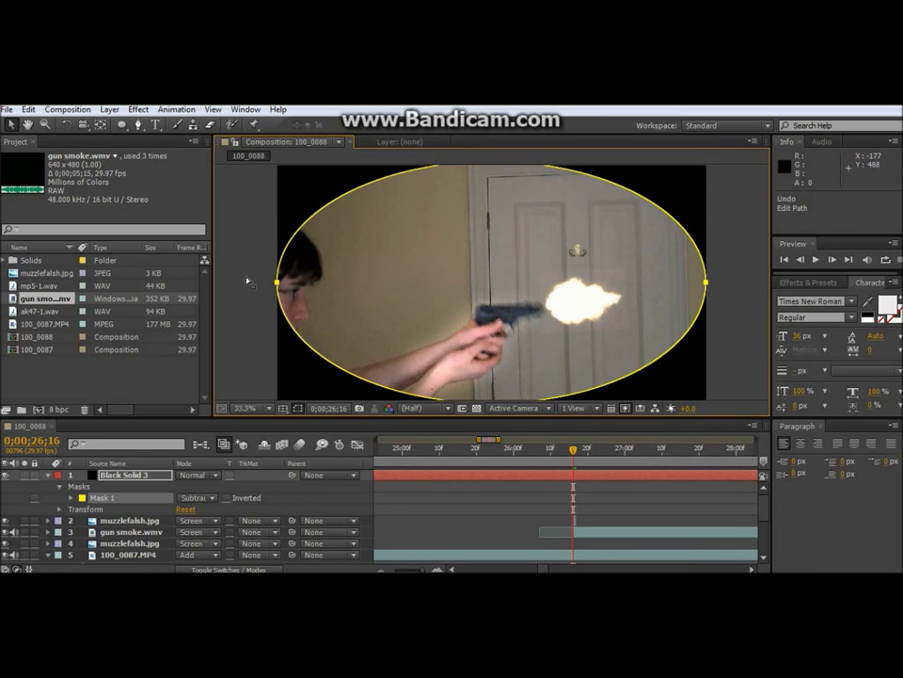
{"action": "key", "text": "Right"}
{"action": "key", "text": "Right"}
{"action": "key", "text": "Right"}
{"action": "key", "text": "Right"}
{"action": "key", "text": "Right"}
{"action": "key", "text": "Right"}
{"action": "key", "text": "Right"}
{"action": "key", "text": "Right"}
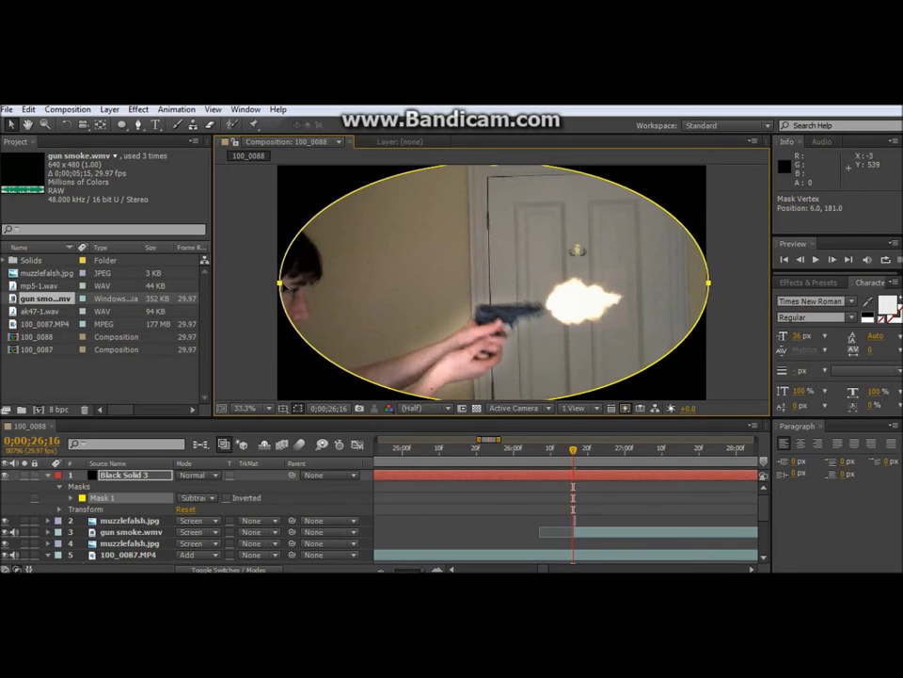
{"action": "left_click_drag", "start_coordinate": [281, 285], "coordinate": [249, 282]}
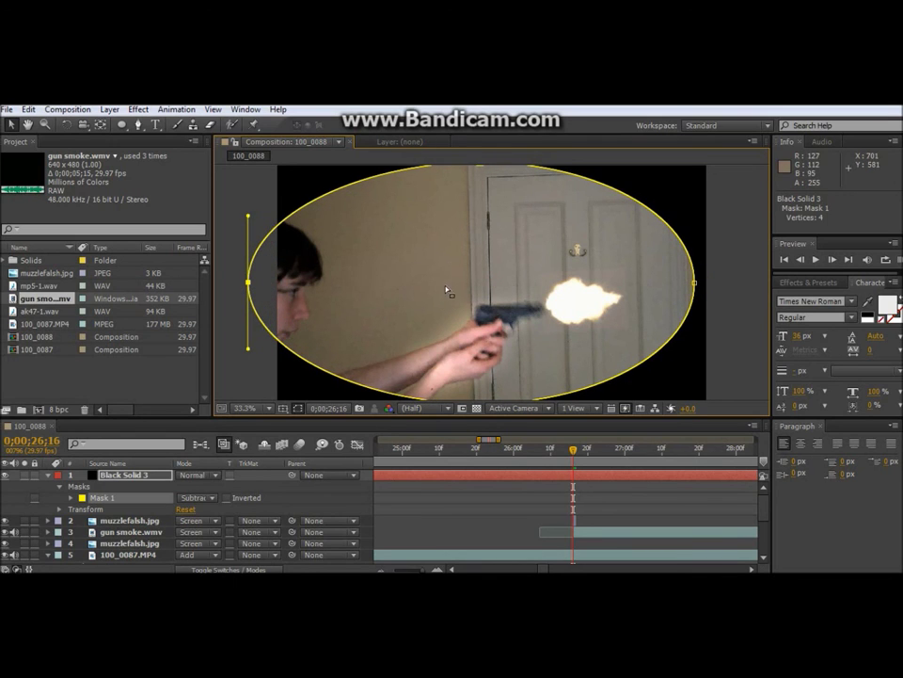
{"action": "scroll", "coordinate": [604, 241], "scroll_direction": "up", "scroll_amount": 1}
{"action": "scroll", "coordinate": [559, 241], "scroll_direction": "down", "scroll_amount": 3}
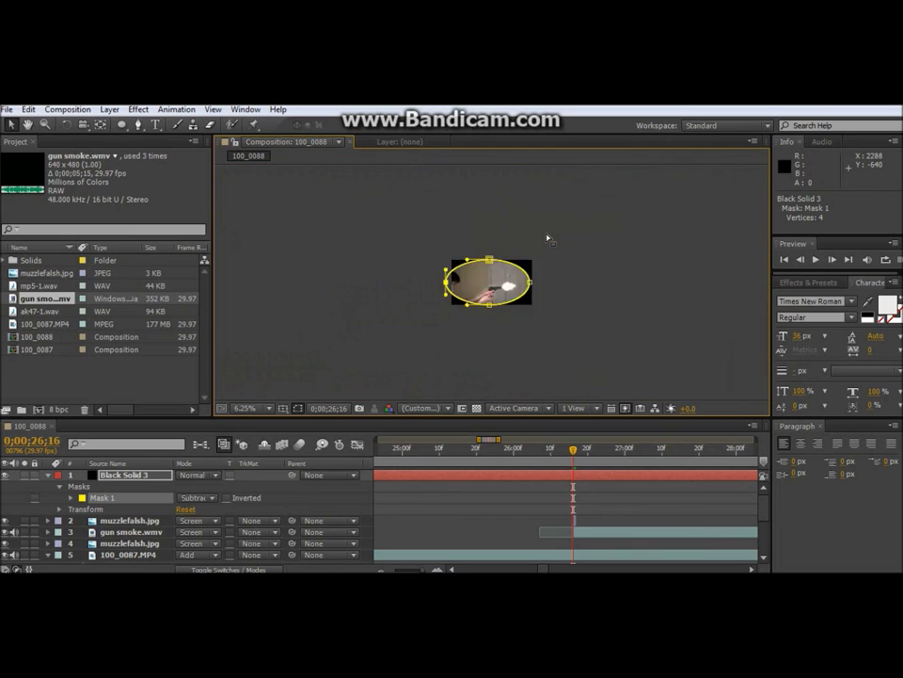
- Pull the ellipse's top, bottom and right points outward past the frame edges
{"action": "left_click_drag", "start_coordinate": [488, 239], "coordinate": [491, 231]}
{"action": "left_click_drag", "start_coordinate": [488, 326], "coordinate": [488, 331]}
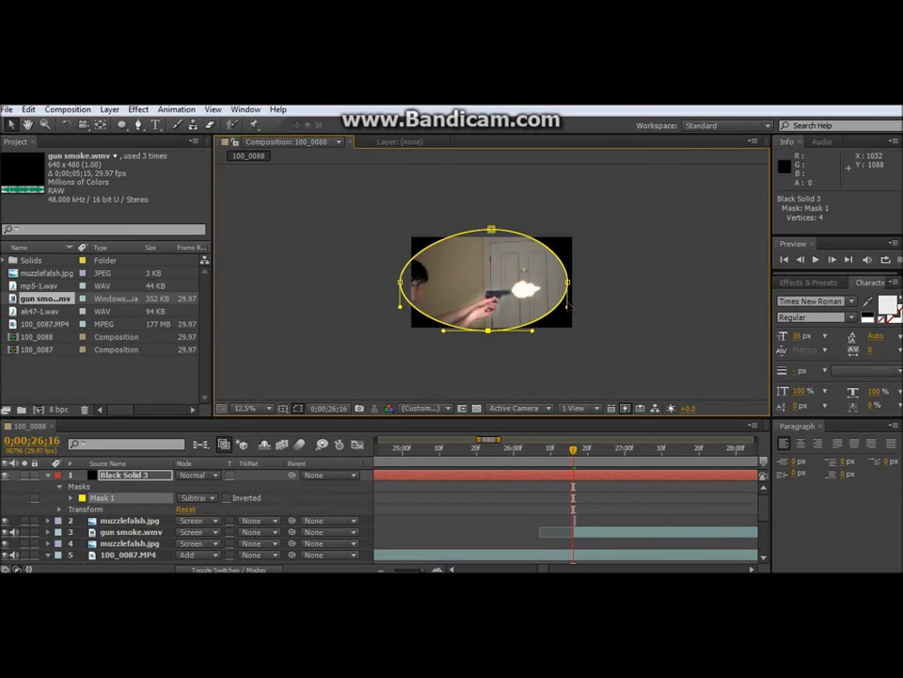
{"action": "left_click_drag", "start_coordinate": [568, 282], "coordinate": [577, 282]}
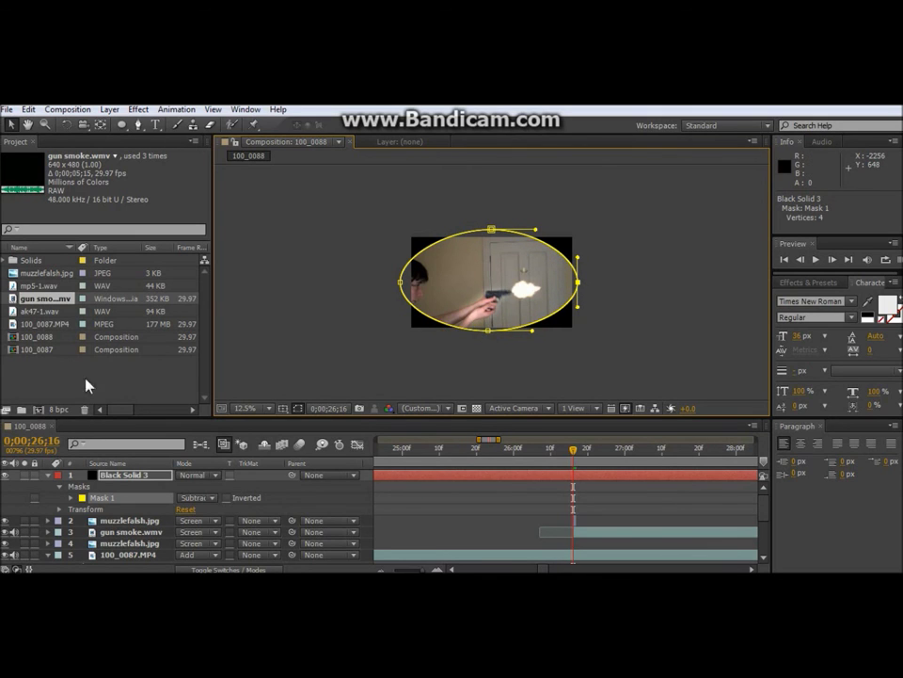
- Feather Black Solid 3's vignette mask to about 139 px and nudge its left, bottom and right edges outward
{"action": "left_click", "coordinate": [71, 498]}
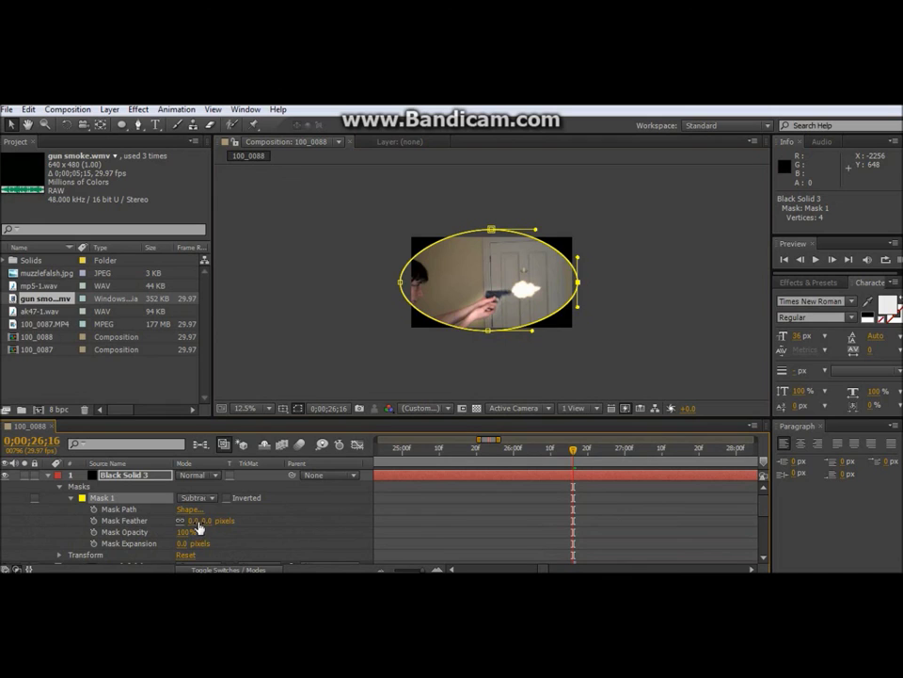
{"action": "left_click_drag", "start_coordinate": [199, 524], "coordinate": [300, 524]}
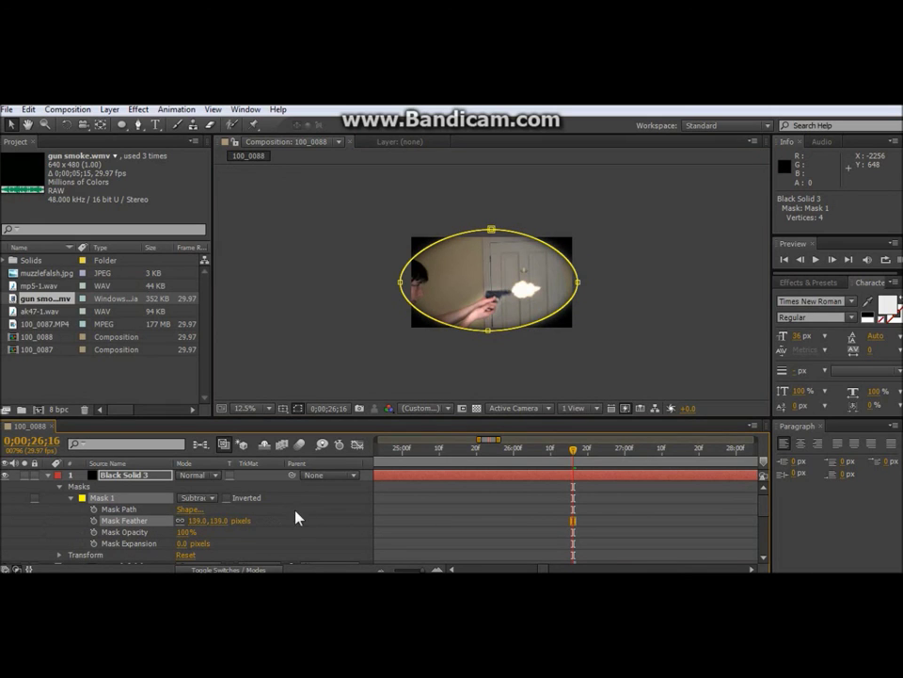
{"action": "left_click_drag", "start_coordinate": [401, 283], "coordinate": [394, 282]}
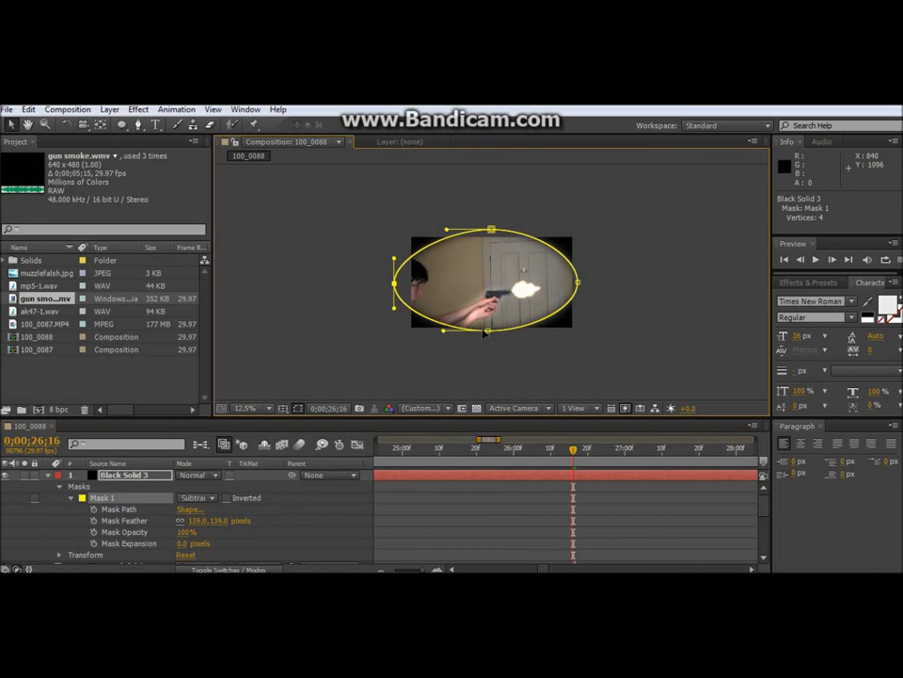
{"action": "left_click_drag", "start_coordinate": [493, 335], "coordinate": [491, 338]}
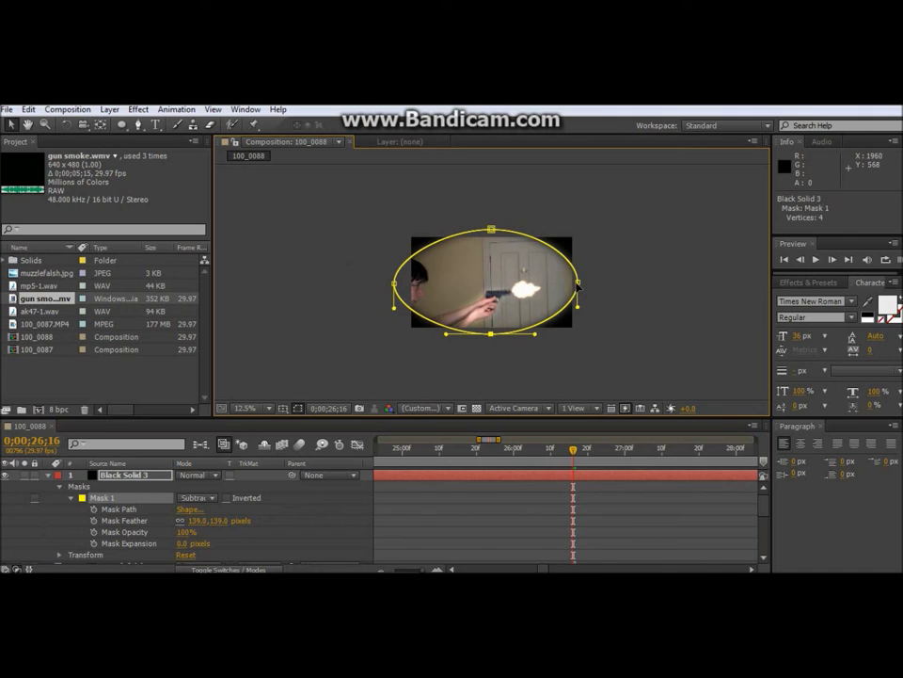
{"action": "left_click_drag", "start_coordinate": [578, 283], "coordinate": [582, 282]}
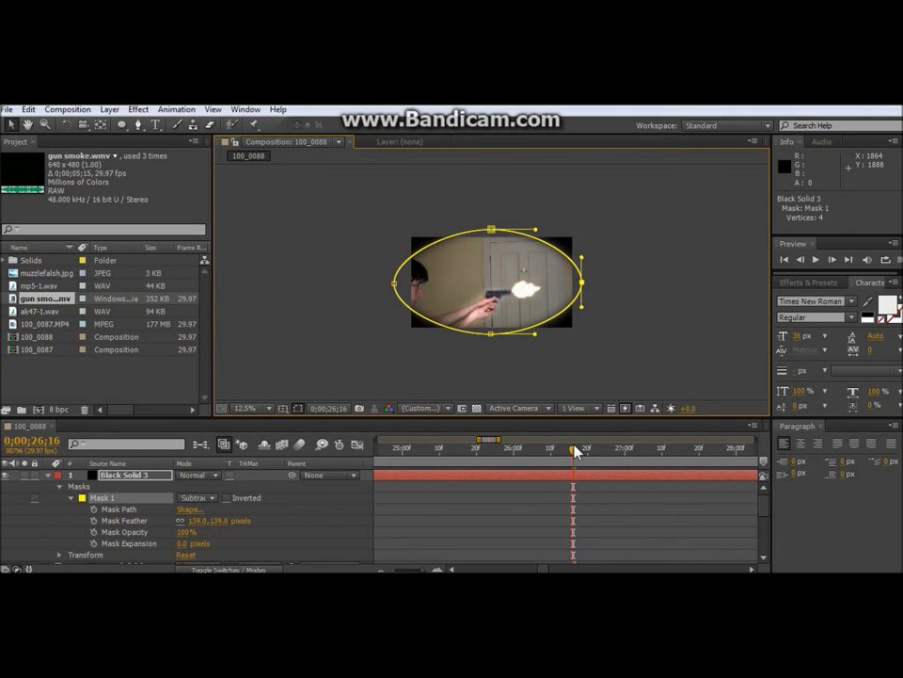
{"action": "mouse_move", "coordinate": [578, 453]}
{"action": "left_mouse_down"}
{"action": "mouse_move", "coordinate": [567, 453]}
{"action": "mouse_move", "coordinate": [581, 455]}
{"action": "left_mouse_up"}
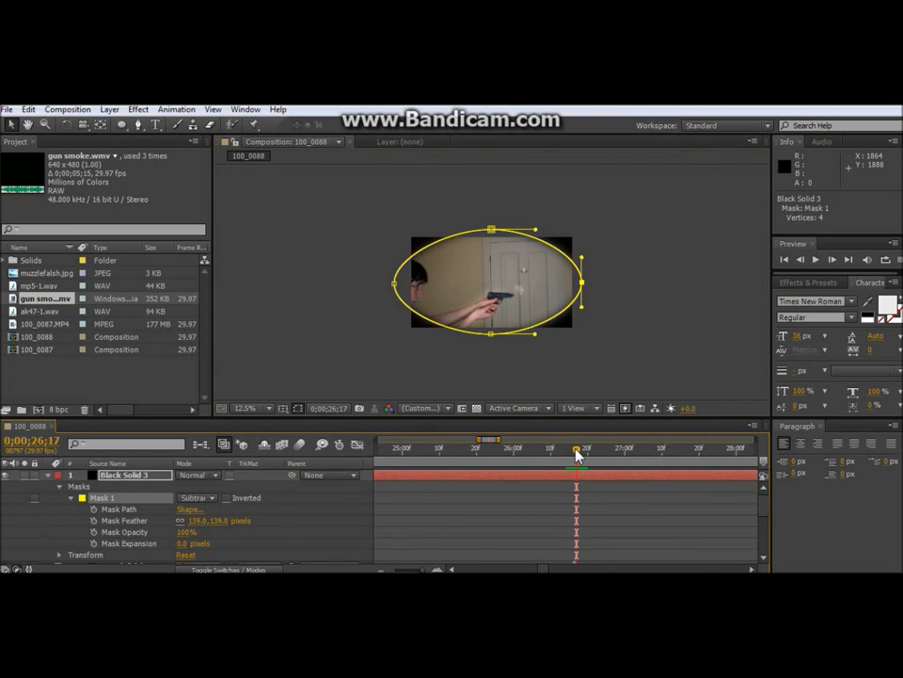